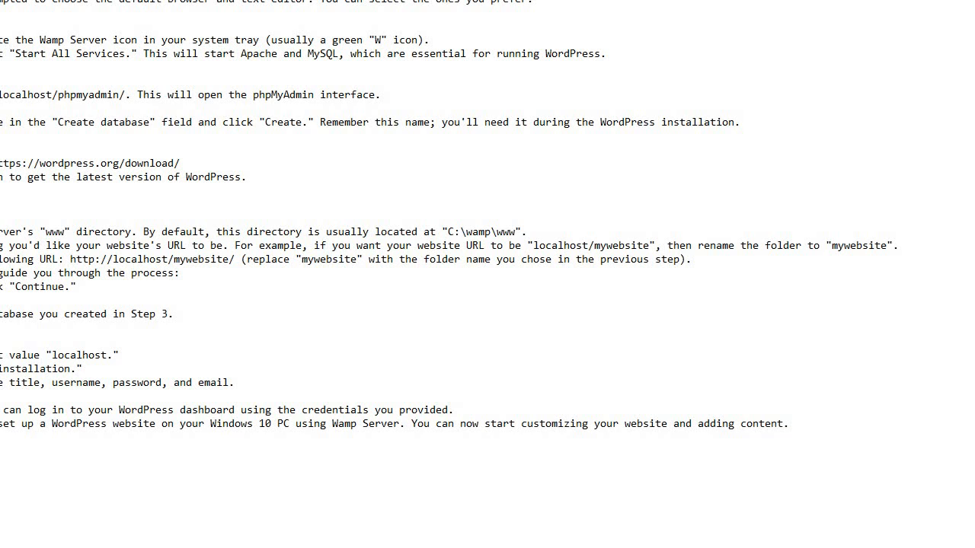
Open phpMyAdmin from WampServer and log in to the local MySQL 8.0.31 server with a blank password.
mouse_move(974, 467)
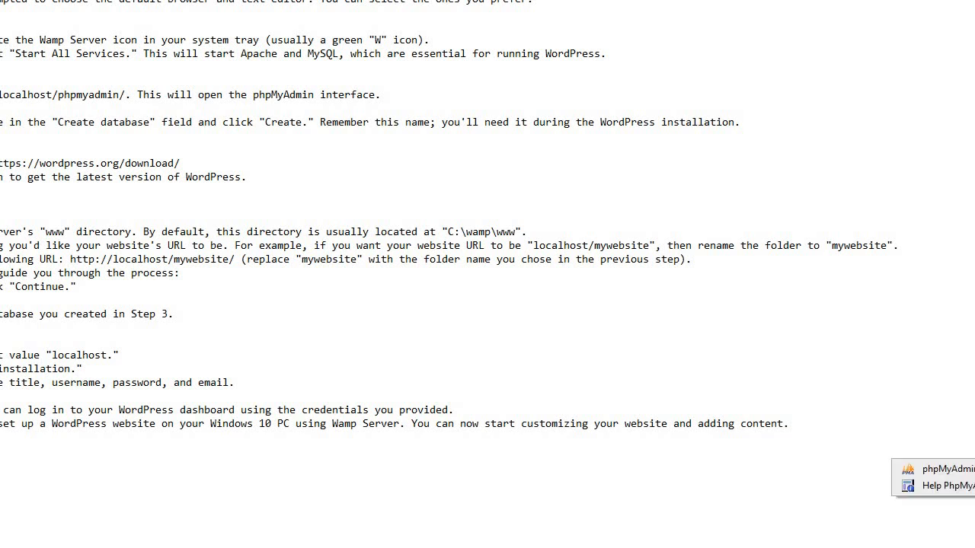
click(964, 469)
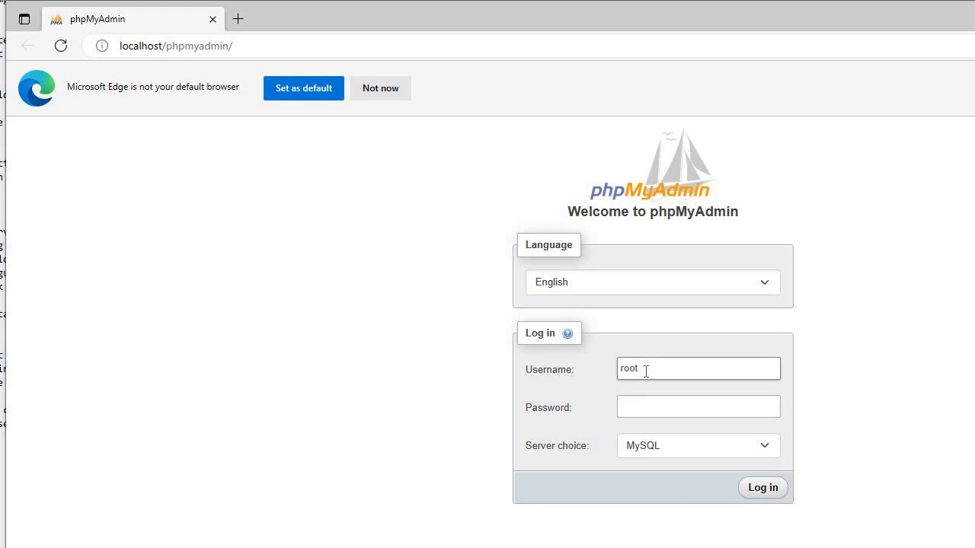
click(635, 406)
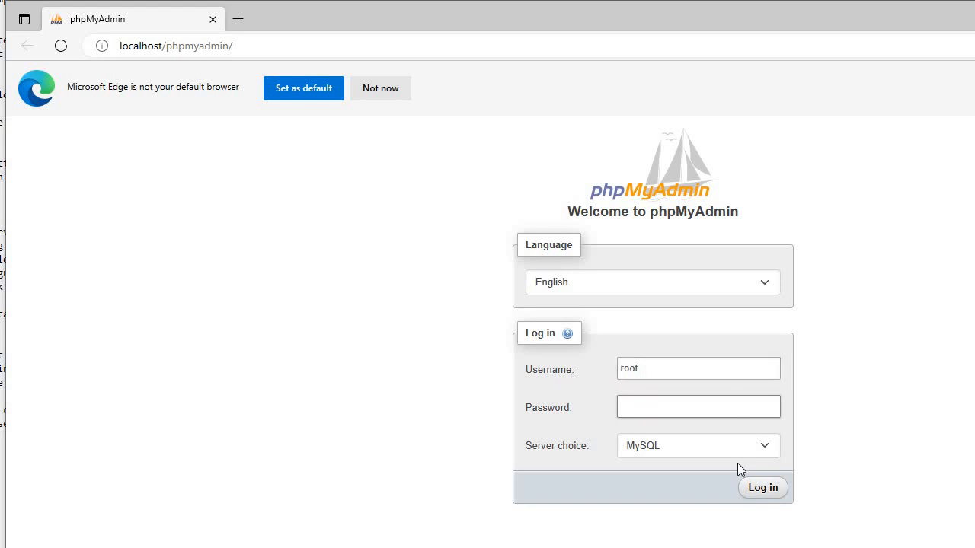
click(778, 497)
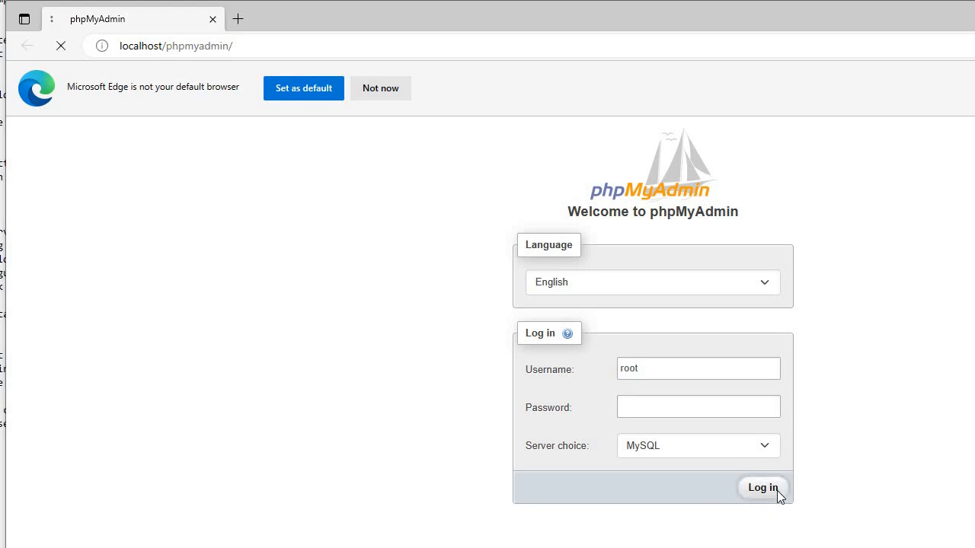
click(772, 406)
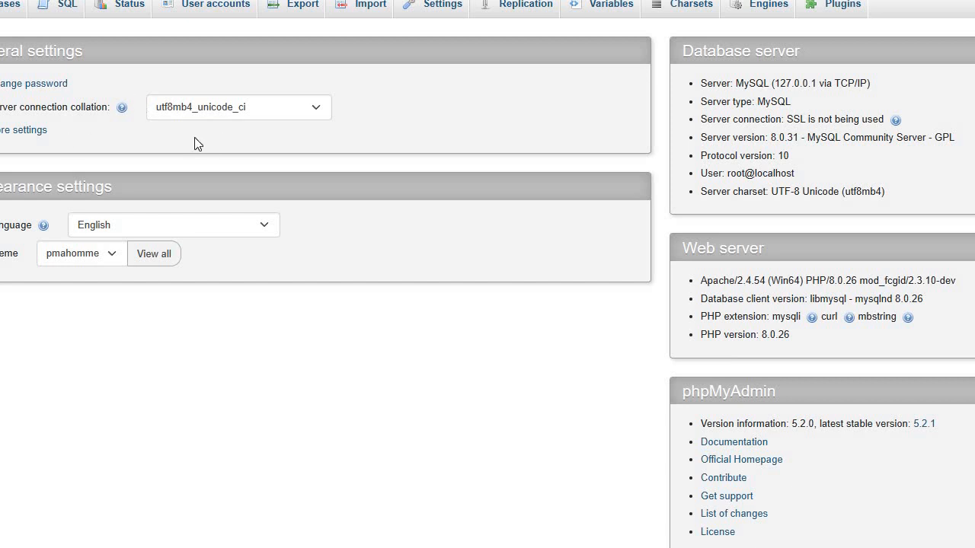
Try creating database 'db123' on the Databases page and dismiss the #1007 already-exists error.
click(6, 5)
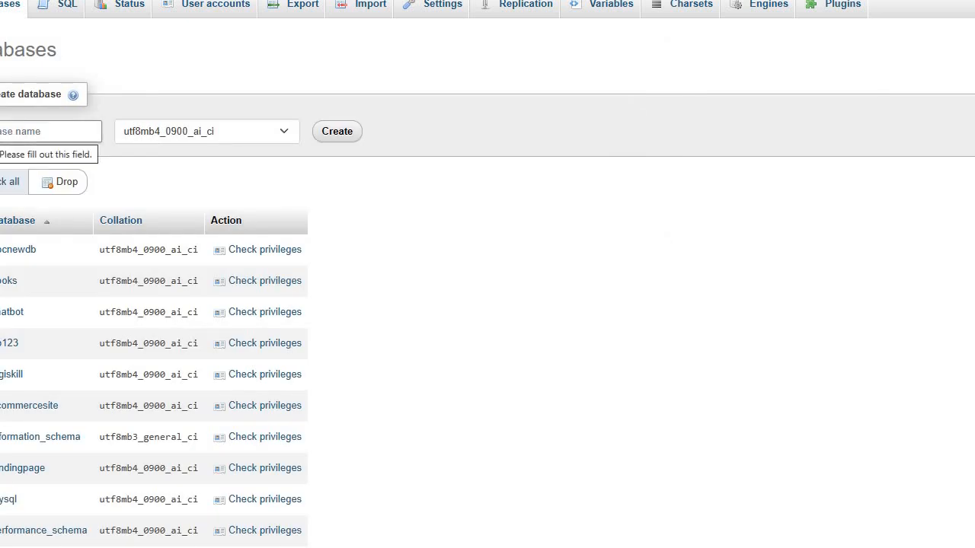
click(3, 132)
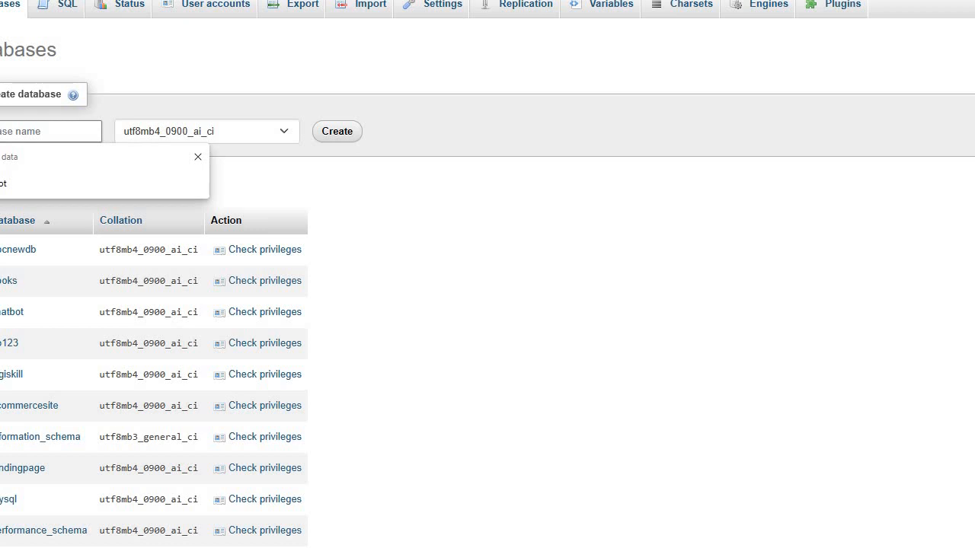
text(s)
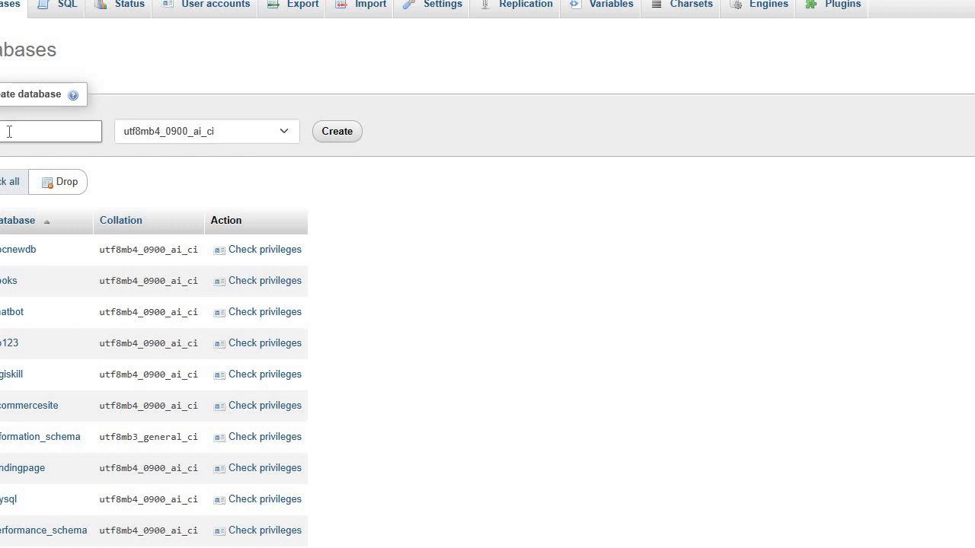
click(341, 134)
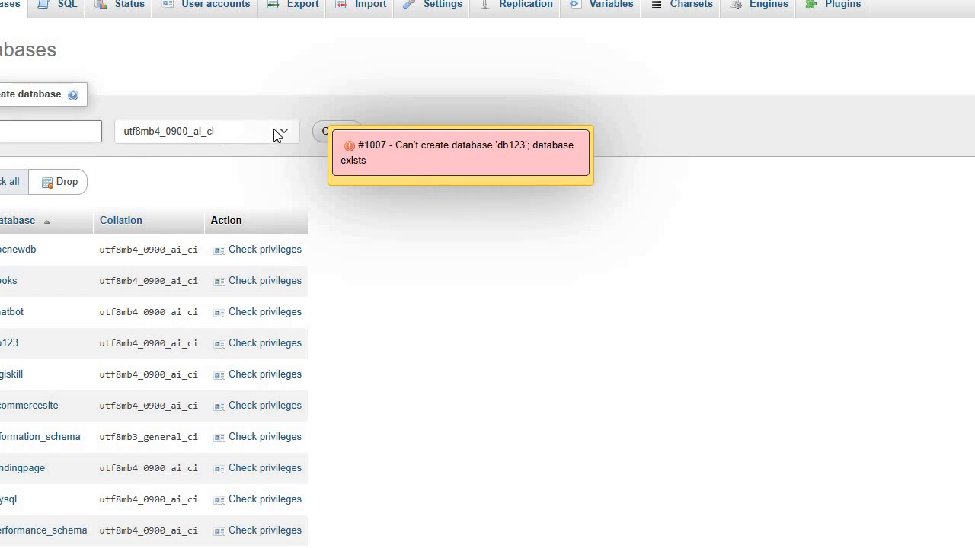
click(352, 157)
Create a new database named abc123.
click(49, 131)
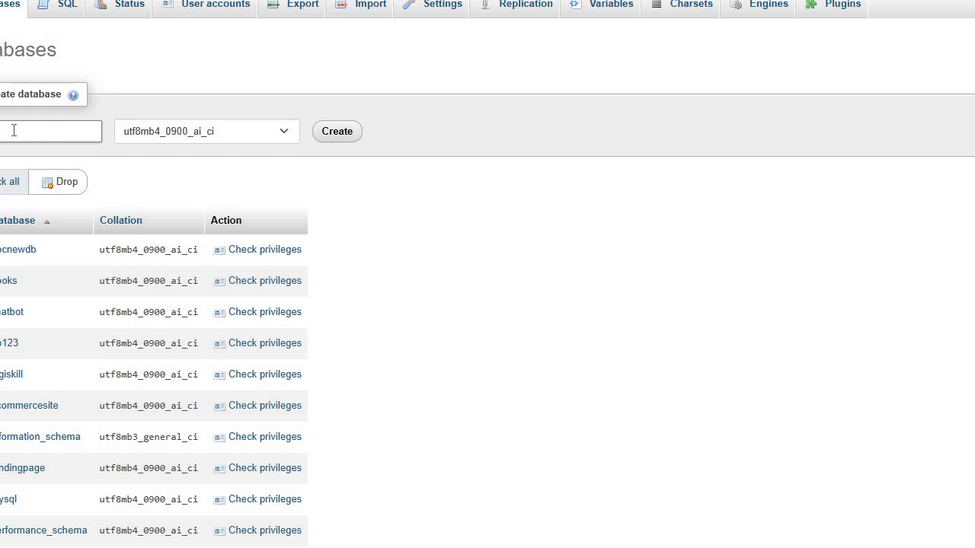
click(14, 130)
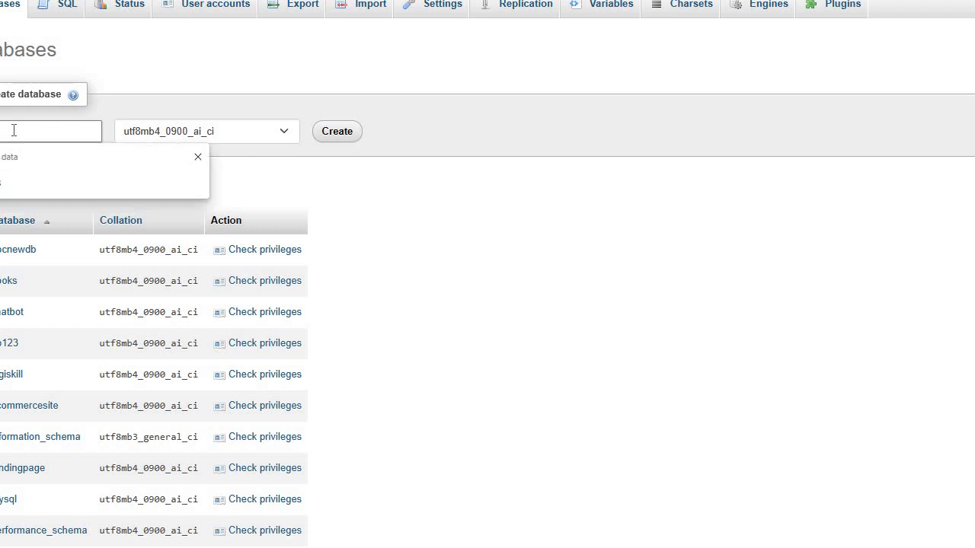
text(abc123)
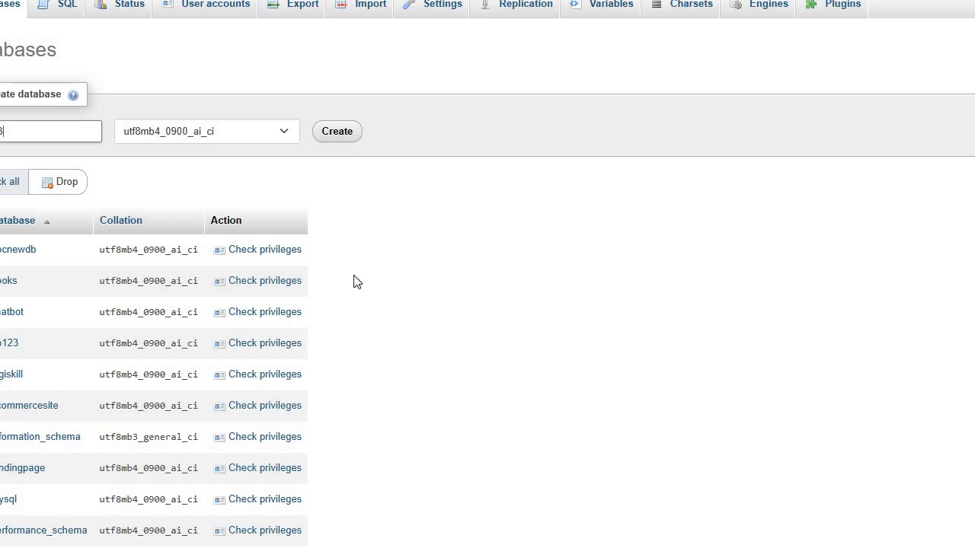
click(344, 140)
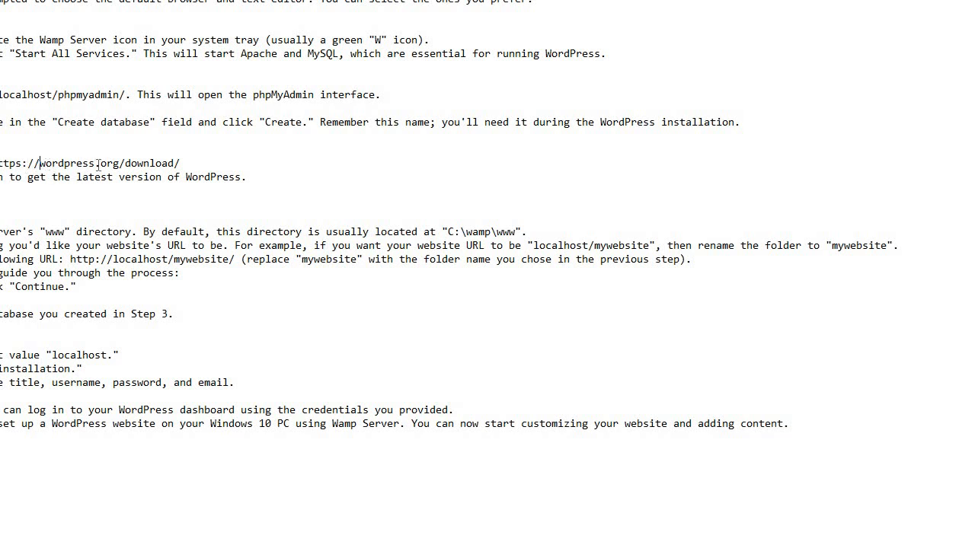
Highlight the wordpress.org download link in the setup notes, then open File Explorer with Win+E.
drag(40, 163, 125, 164)
click(125, 164)
key(super+e)
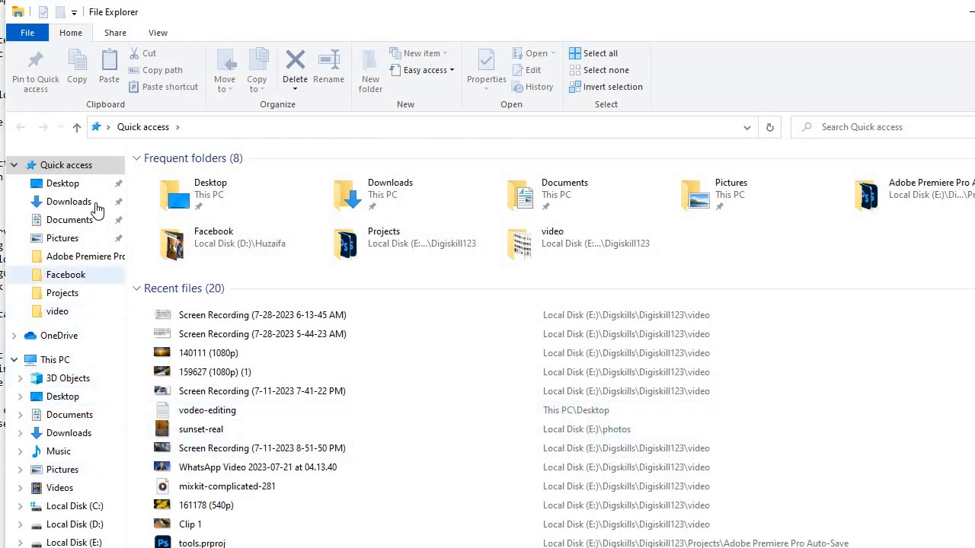
Copy the wordpress-6.2.2 ZIP archive from the Downloads folder.
click(68, 202)
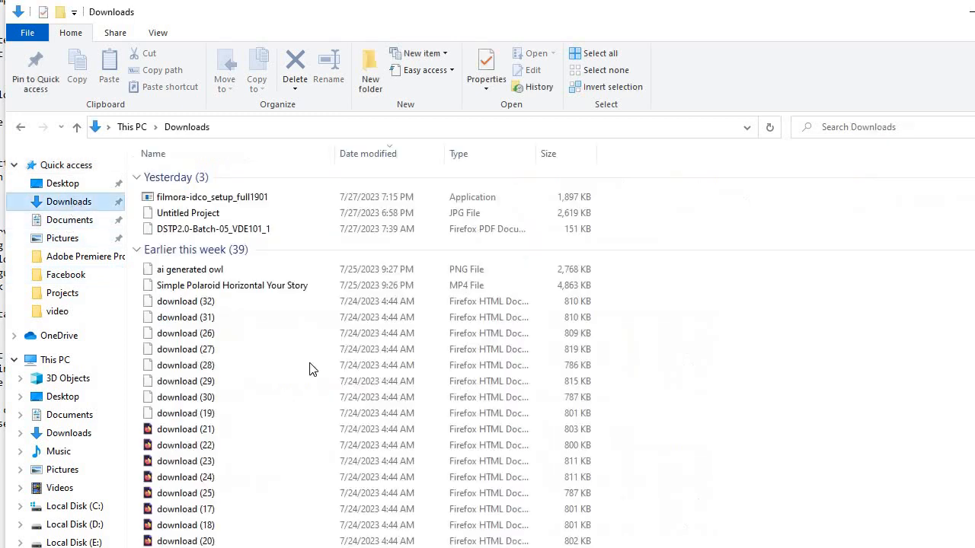
scroll(252, 508, down, 11)
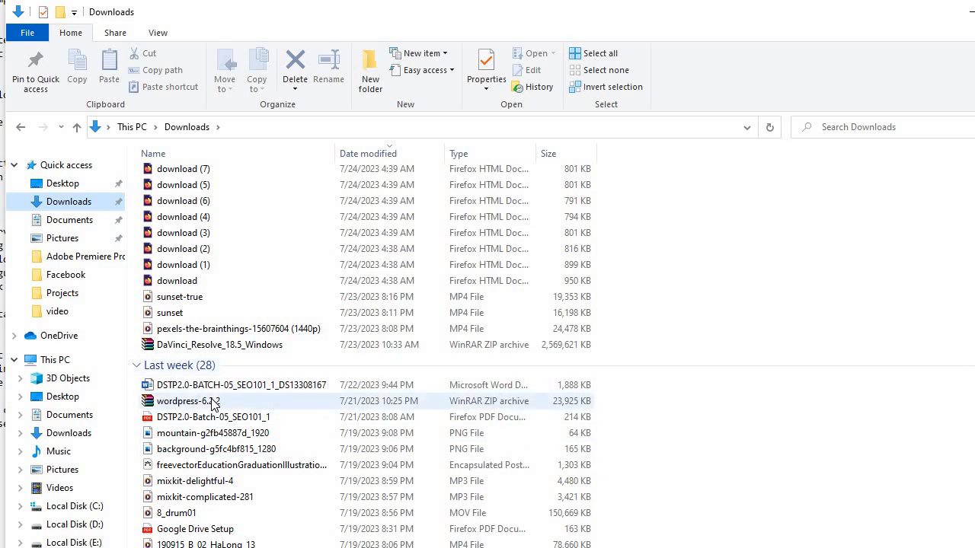
scroll(196, 411, down, 2)
scroll(196, 411, down, 2)
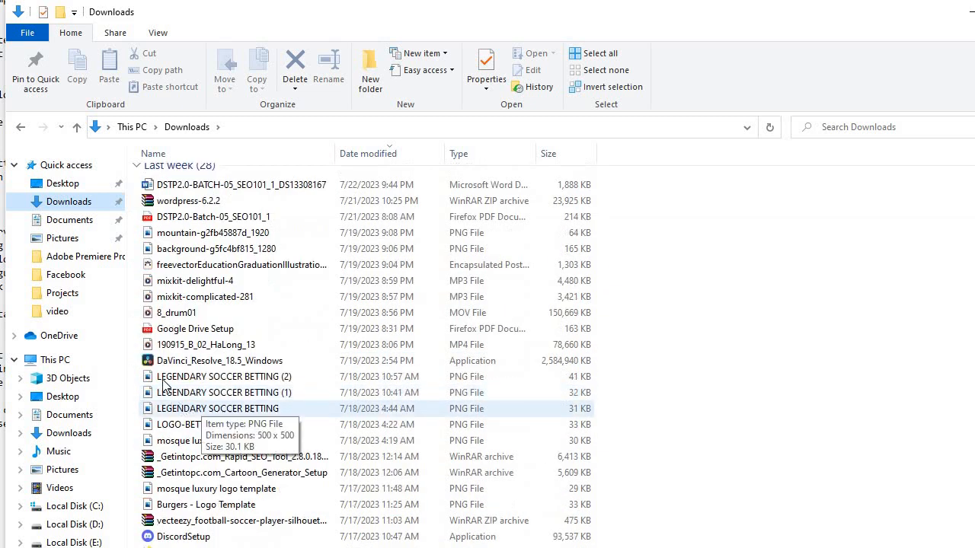
click(169, 204)
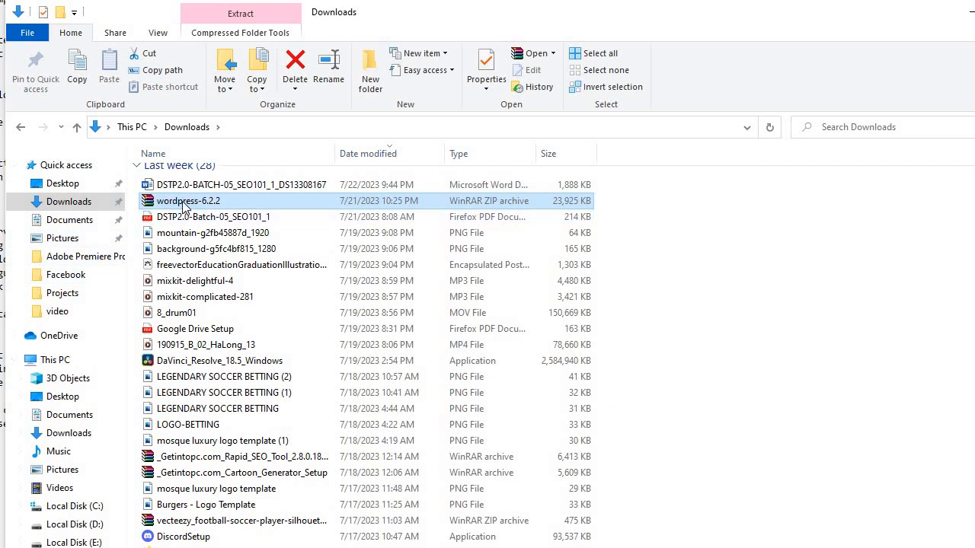
right_click(182, 203)
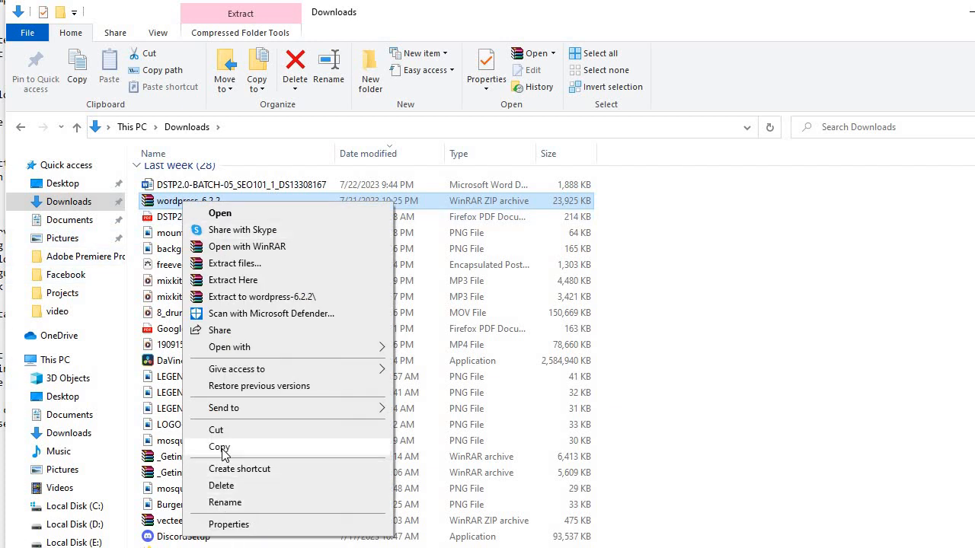
click(219, 447)
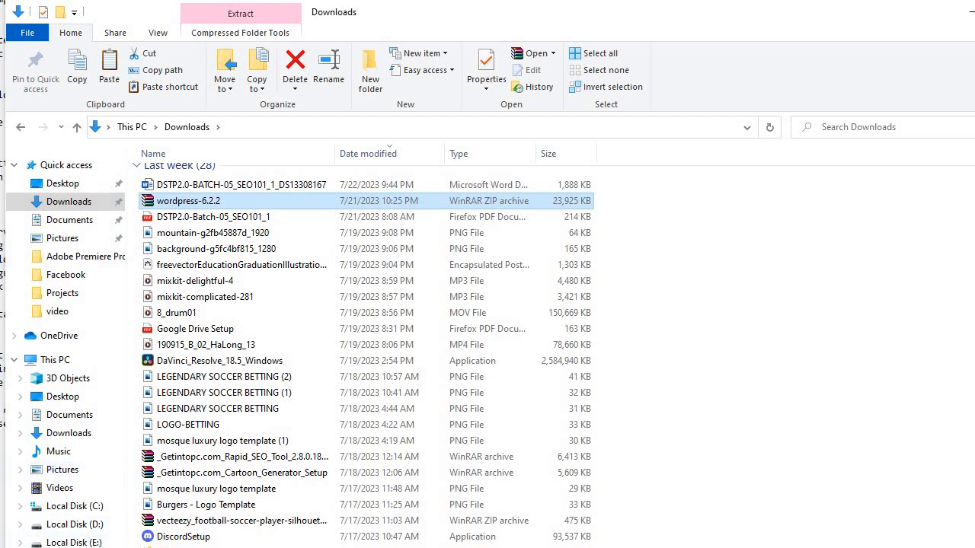
click(81, 543)
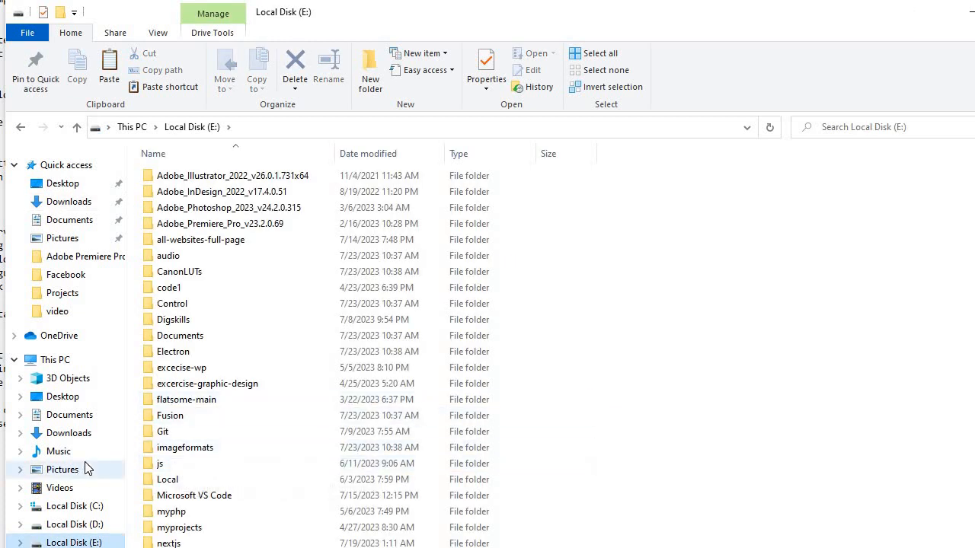
scroll(254, 461, down, 2)
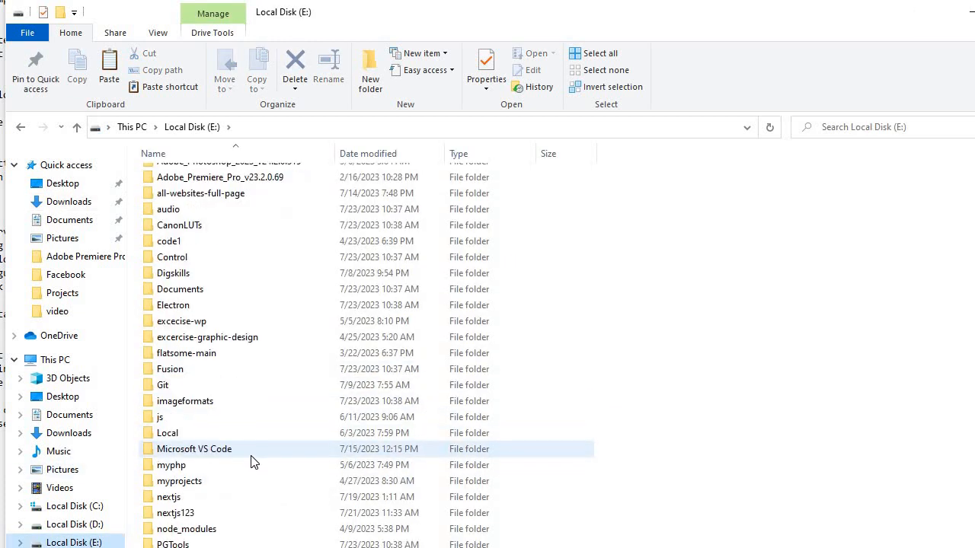
scroll(253, 461, down, 7)
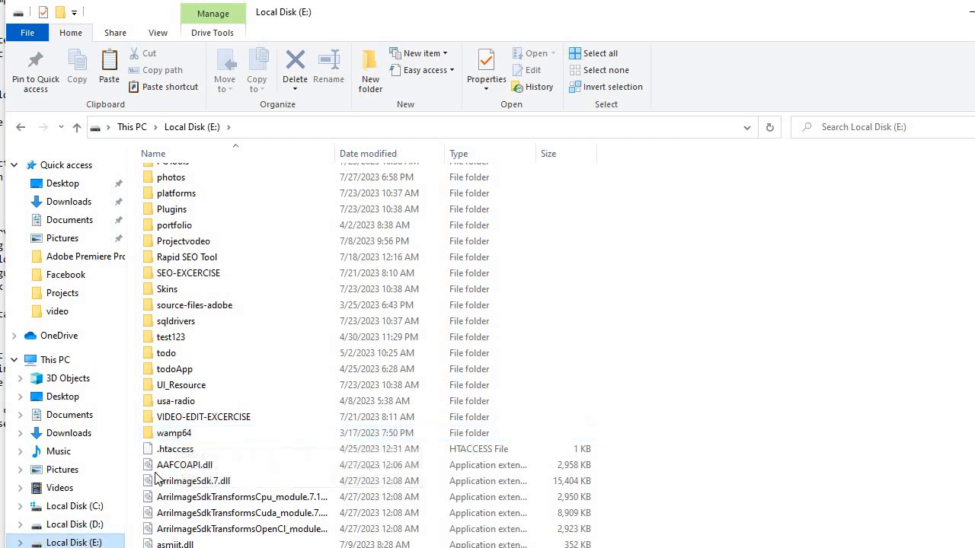
double_click(175, 436)
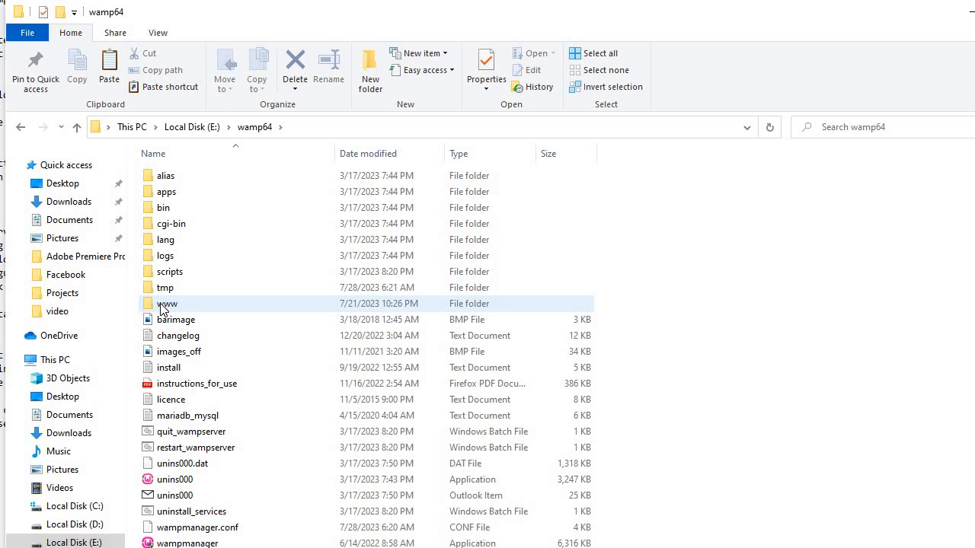
double_click(162, 304)
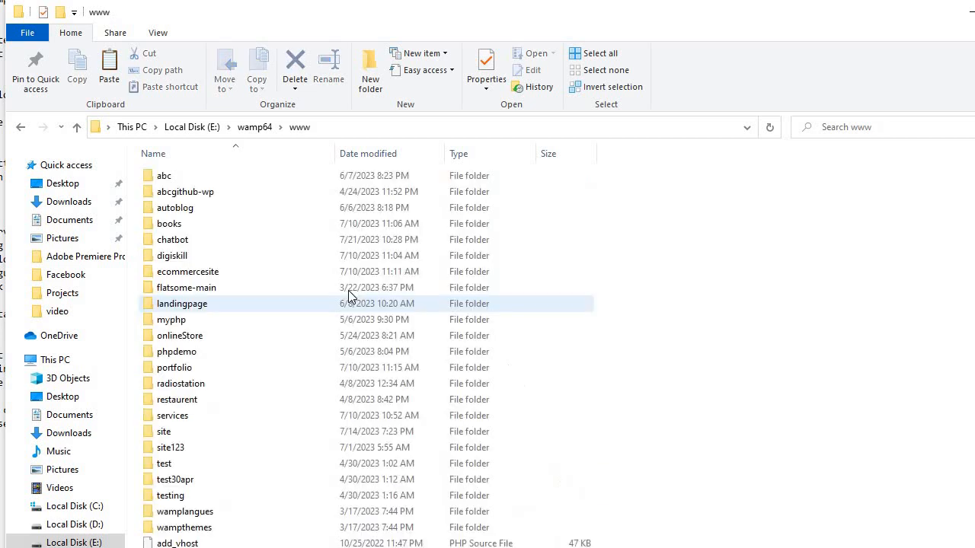
right_click(648, 313)
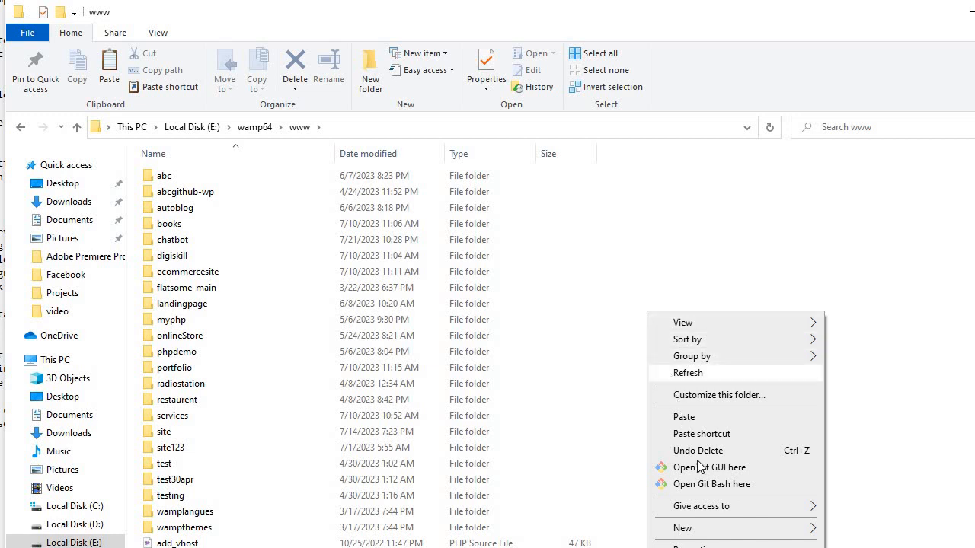
mouse_move(704, 529)
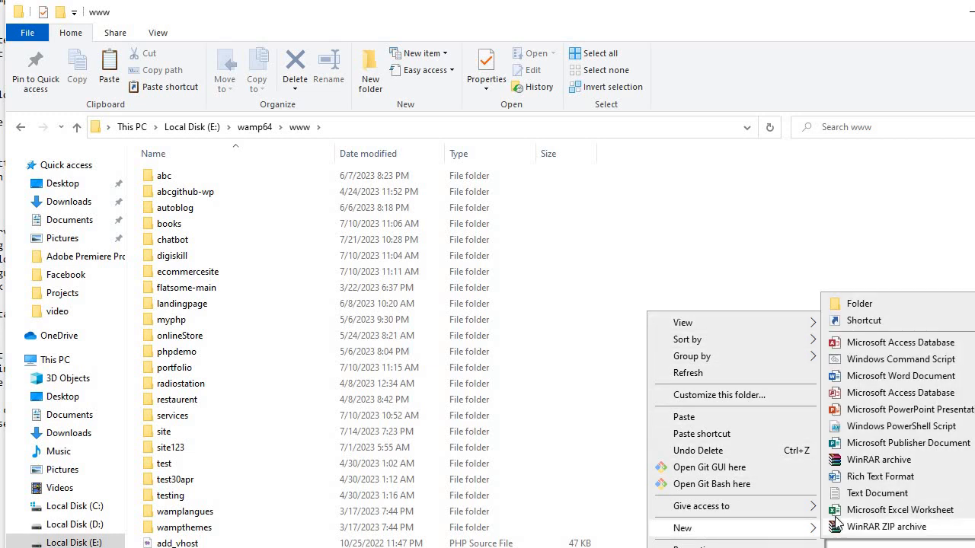
click(868, 305)
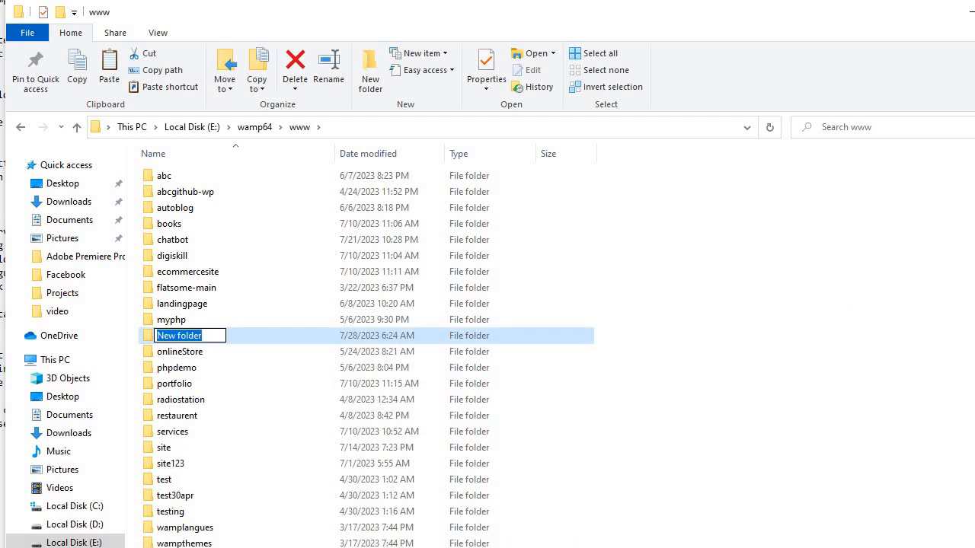
text(web)
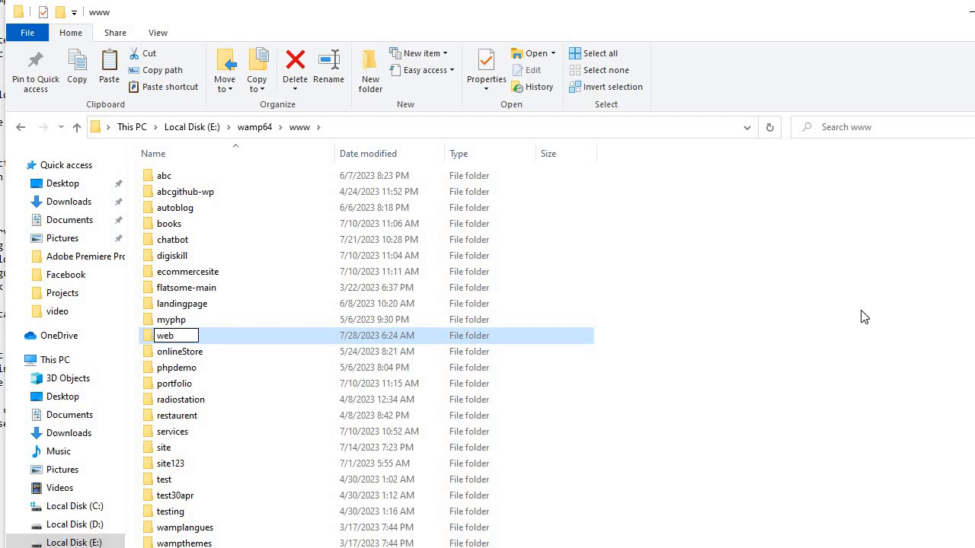
text(site123)
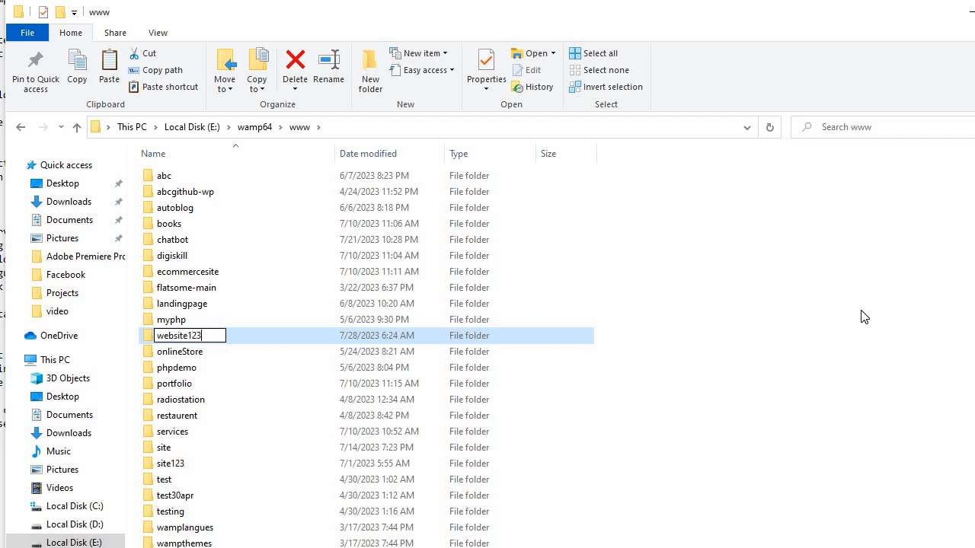
click(781, 373)
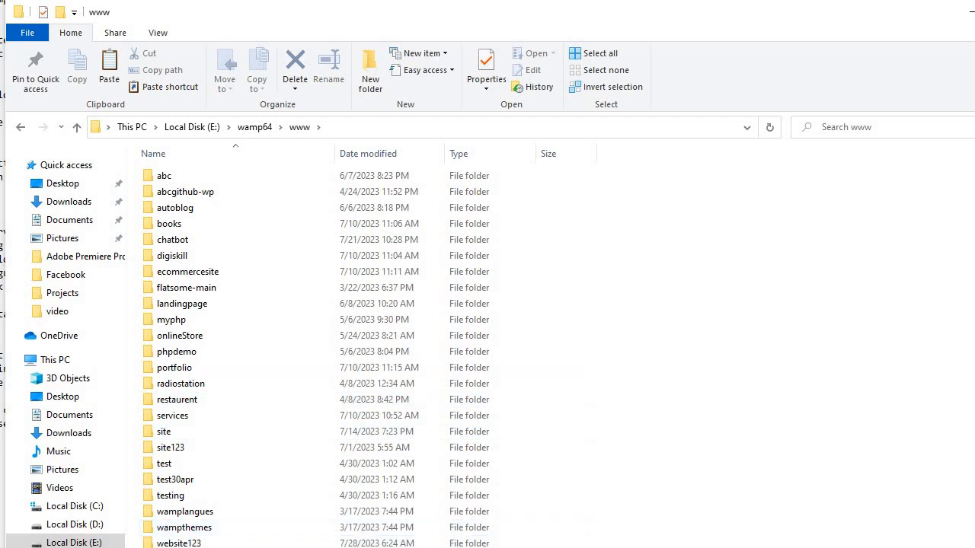
Paste the wordpress-6.2.2 ZIP into the website123 folder.
double_click(190, 542)
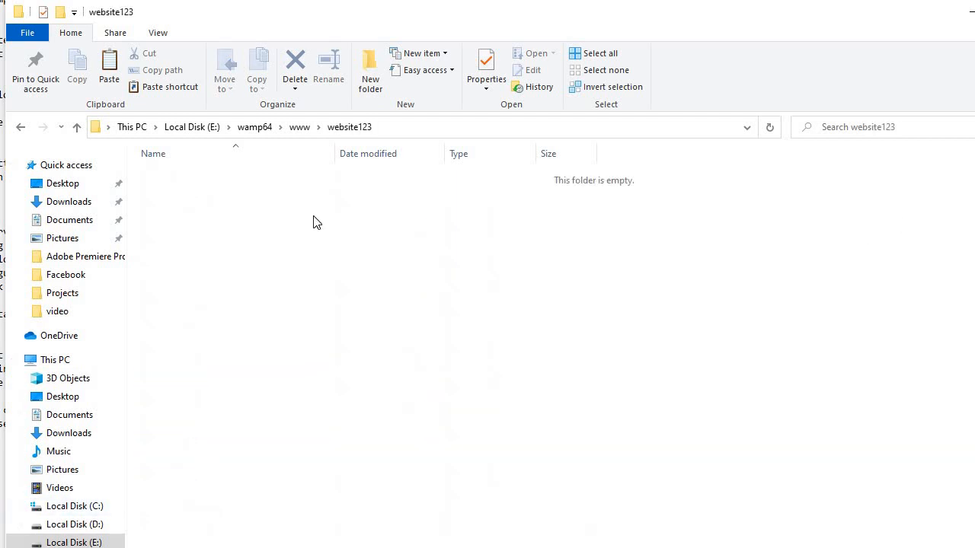
right_click(314, 217)
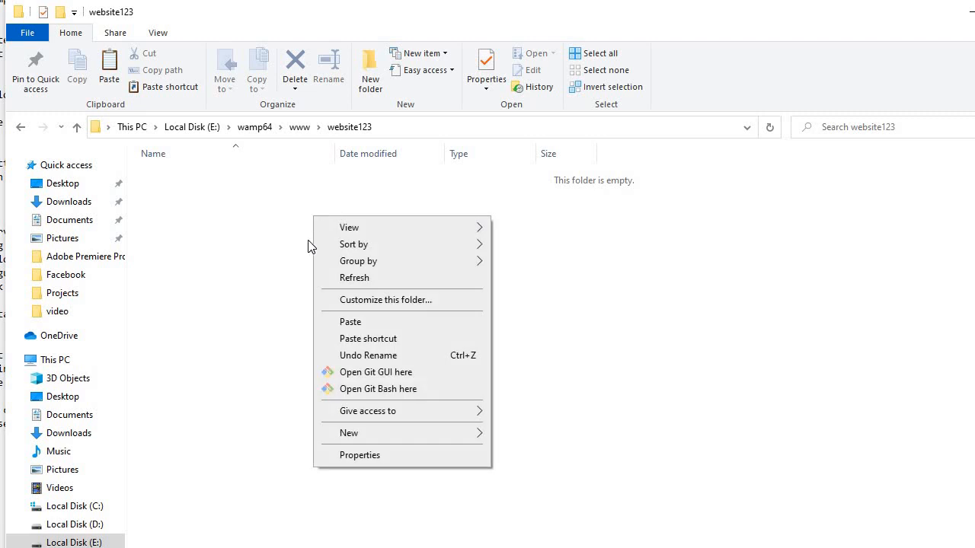
click(353, 329)
click(244, 272)
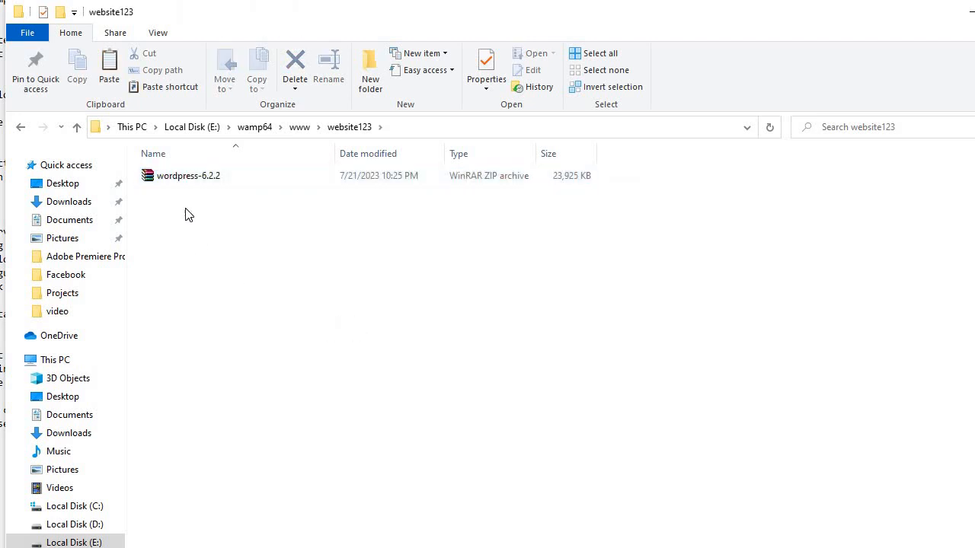
Extract the wordpress-6.2.2 archive here, producing a wordpress folder.
right_click(183, 174)
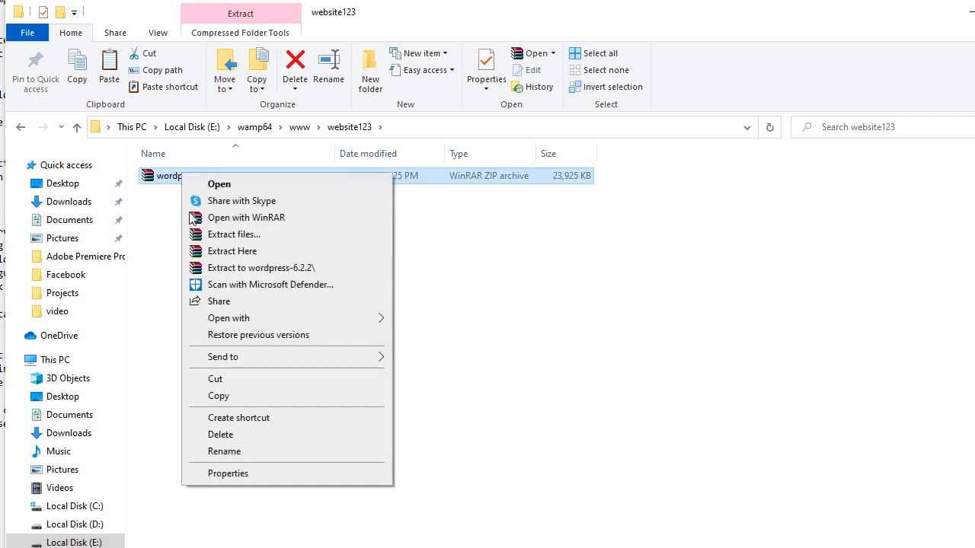
click(240, 259)
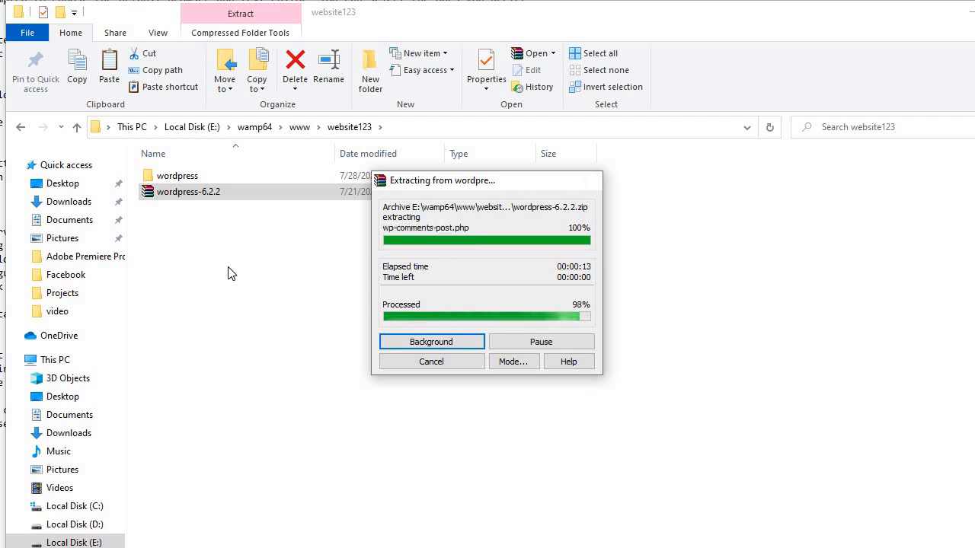
click(245, 254)
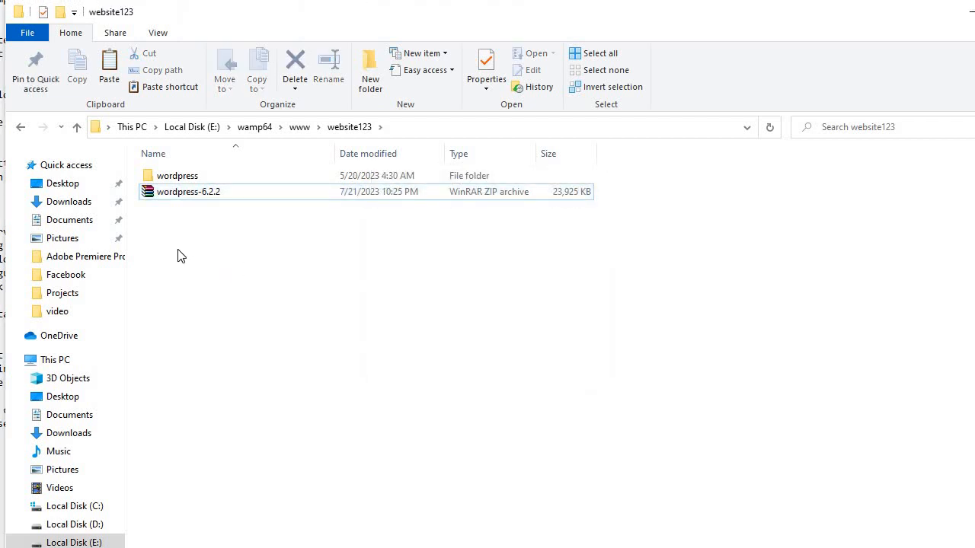
Copy every item in the extracted wordpress folder, wp-admin through xmlrpc, and return to website123.
double_click(168, 181)
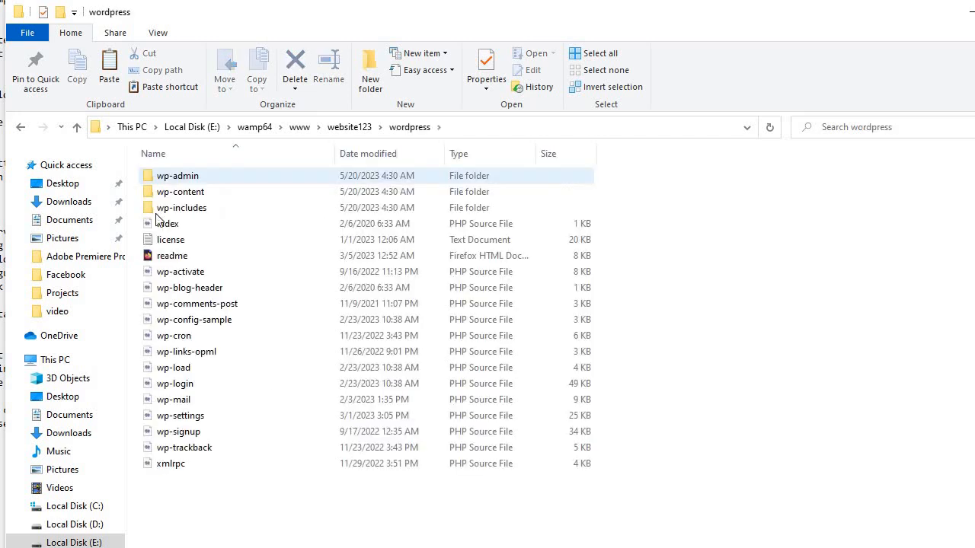
click(166, 182)
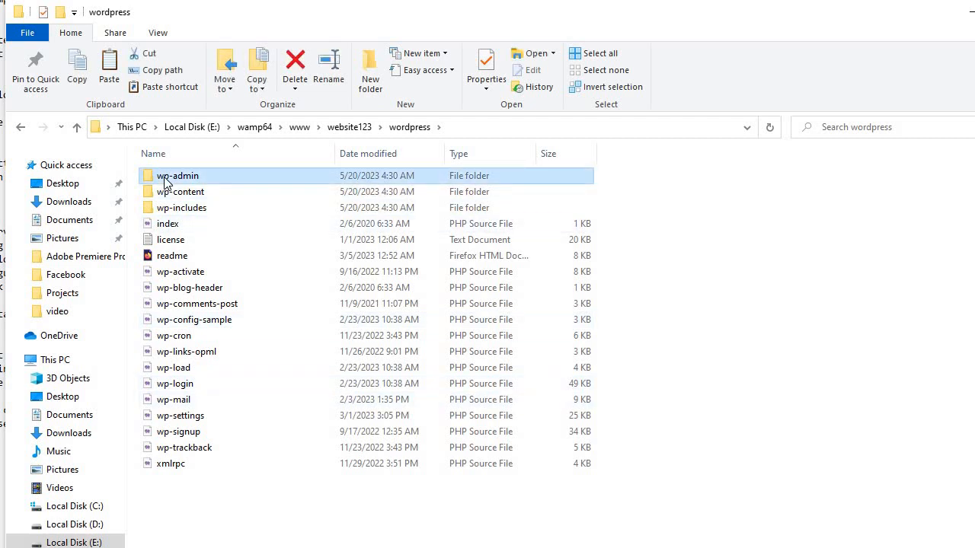
key(shift+Down)
key(shift+Down)
key(shift+Down)
key(shift+Down)
key(shift+Down)
key(shift+Down)
key(shift+Down)
key(shift+Down)
key(shift+Down)
key(shift+Down)
key(shift+Down)
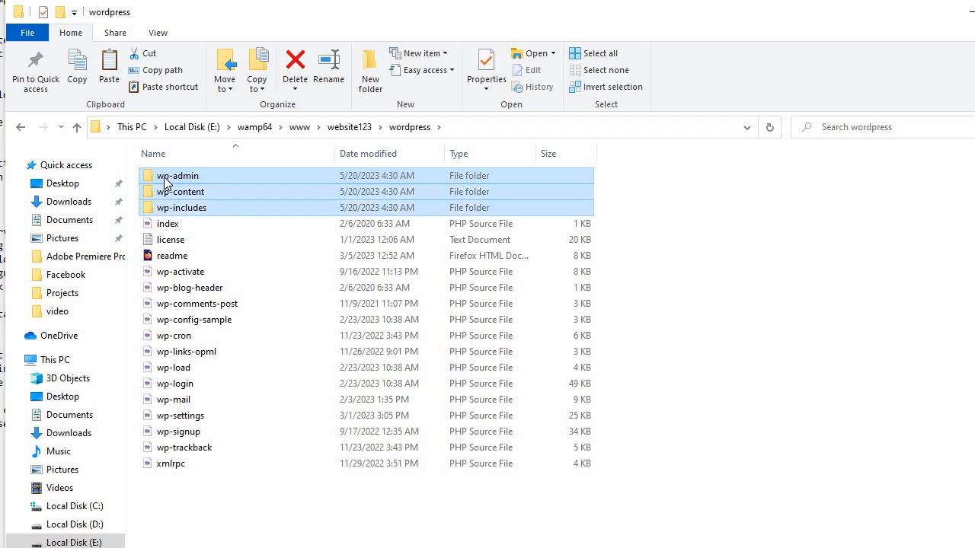
key(shift+Down)
key(shift+Down)
key(shift+Down)
key(shift+Down)
key(shift+Down)
key(shift+Down)
key(shift+Down)
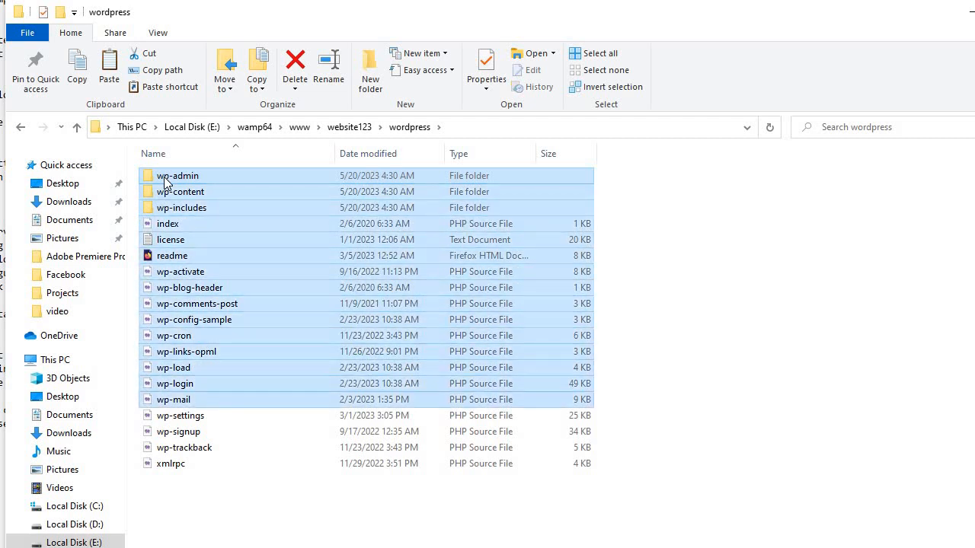
right_click(386, 243)
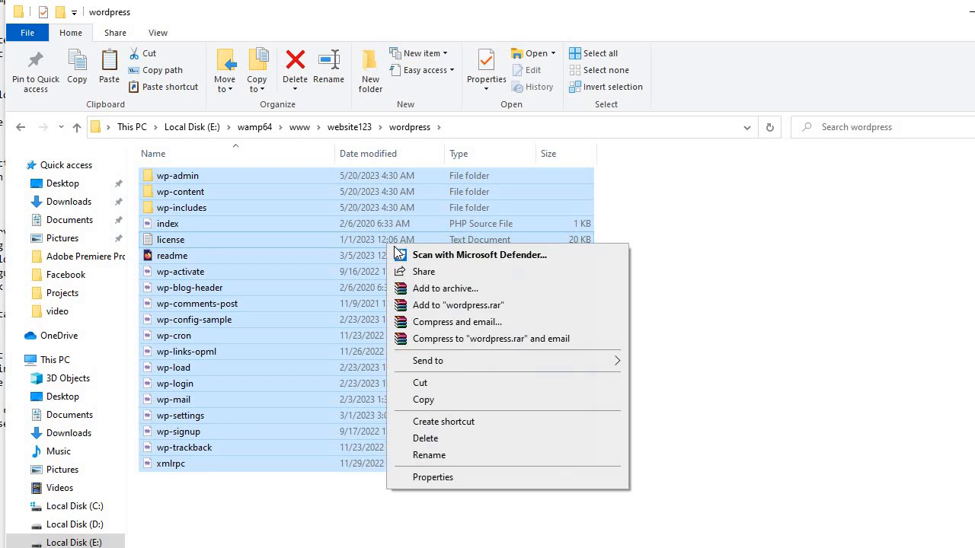
click(431, 400)
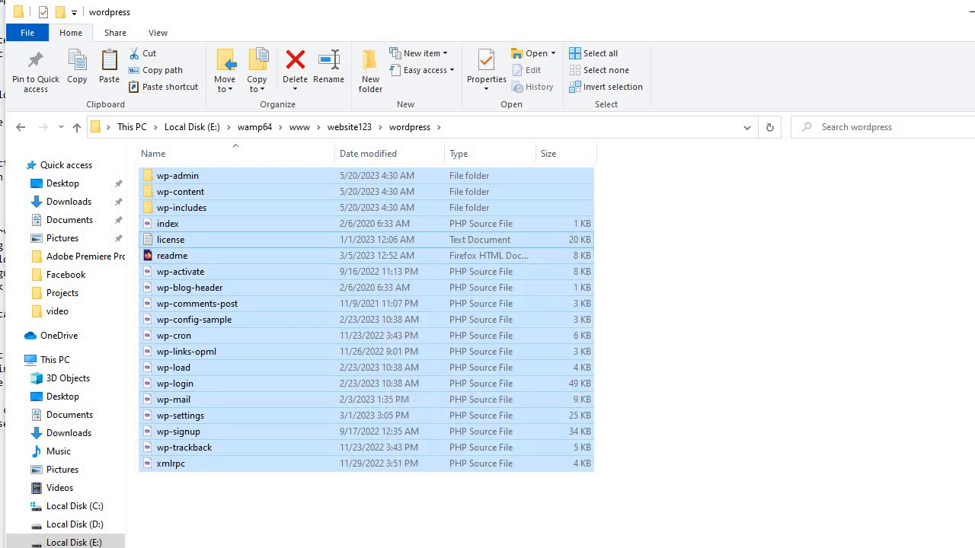
click(76, 127)
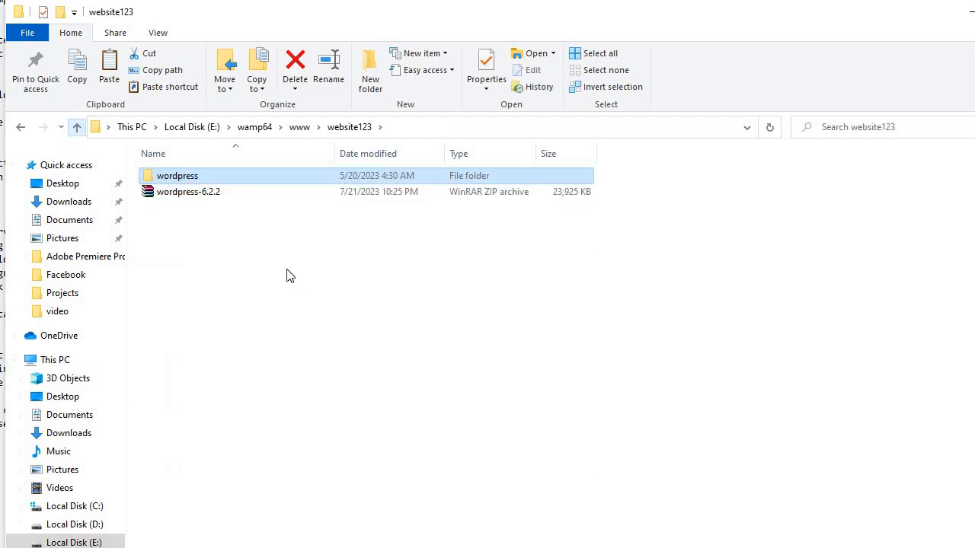
Paste the 3,300 copied WordPress items directly into website123.
right_click(228, 289)
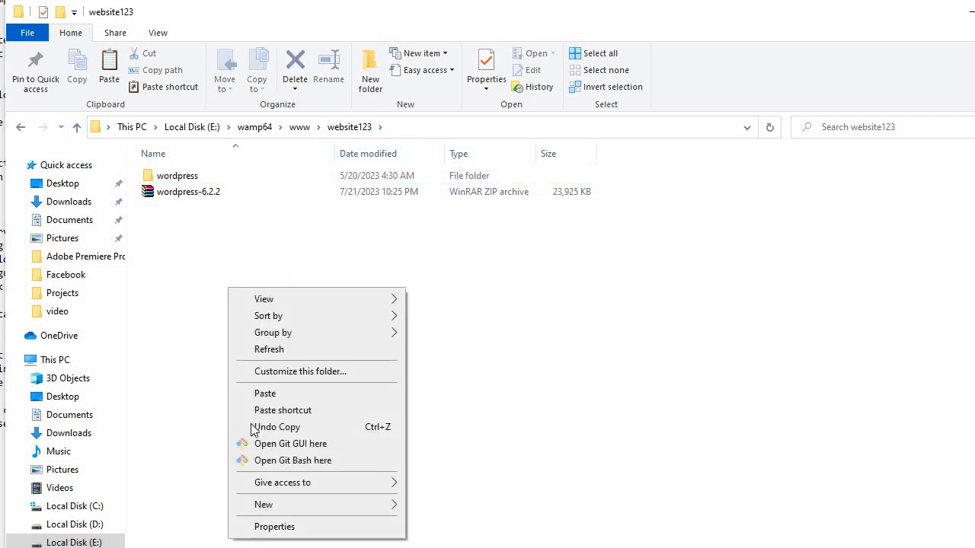
click(263, 394)
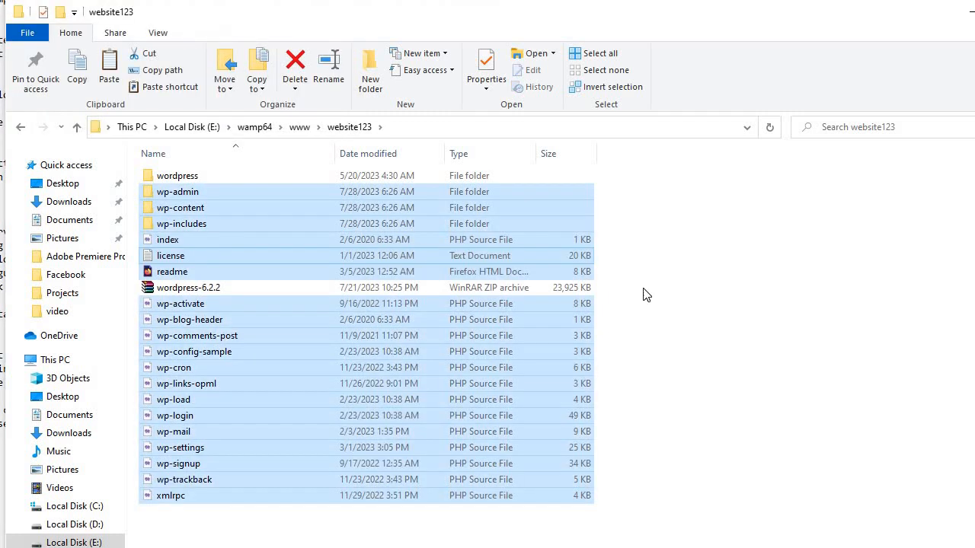
click(637, 393)
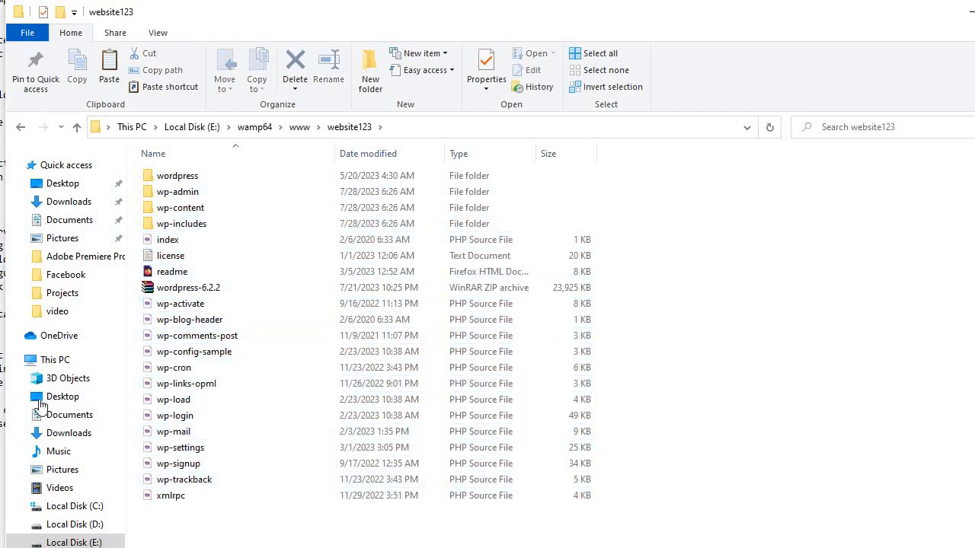
Delete the leftover wordpress folder and the wordpress-6.2.2 ZIP from website123.
click(172, 178)
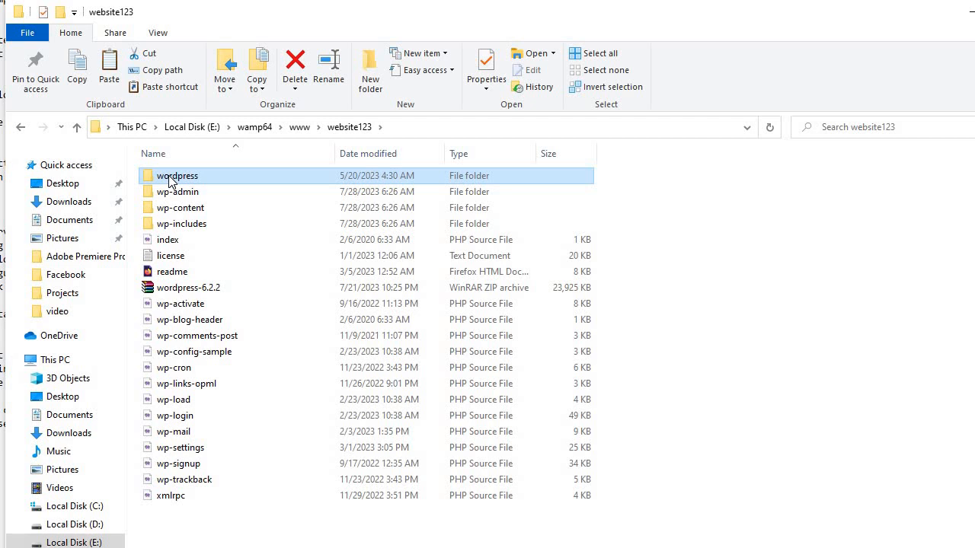
right_click(170, 177)
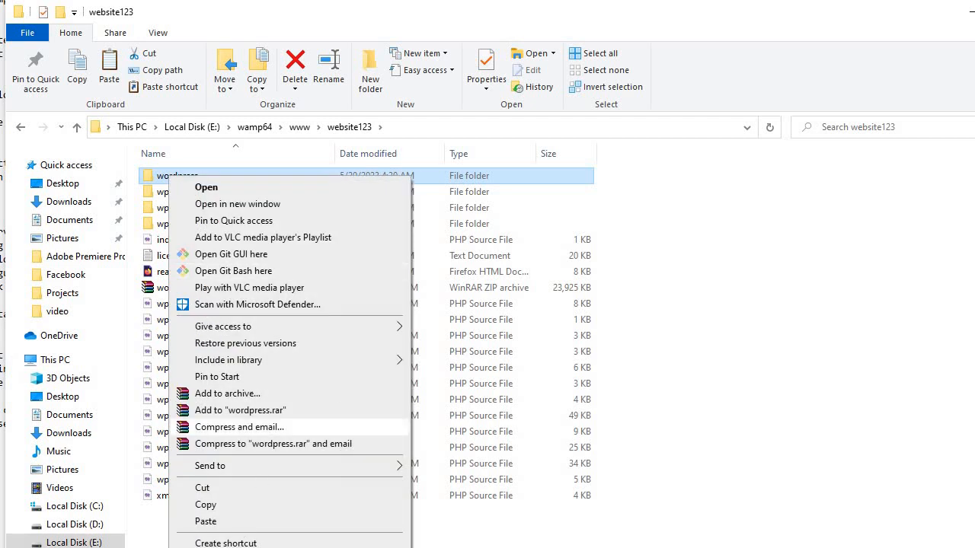
click(439, 345)
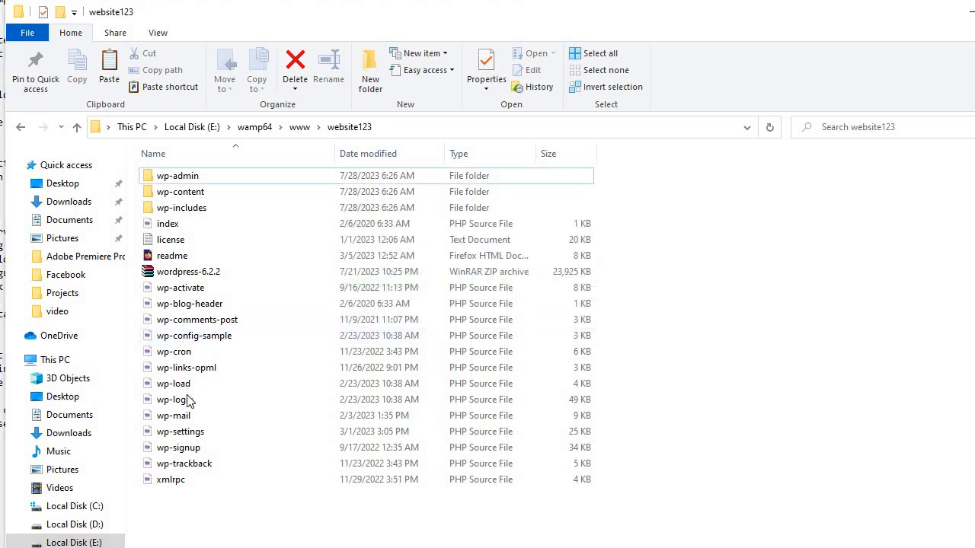
click(167, 277)
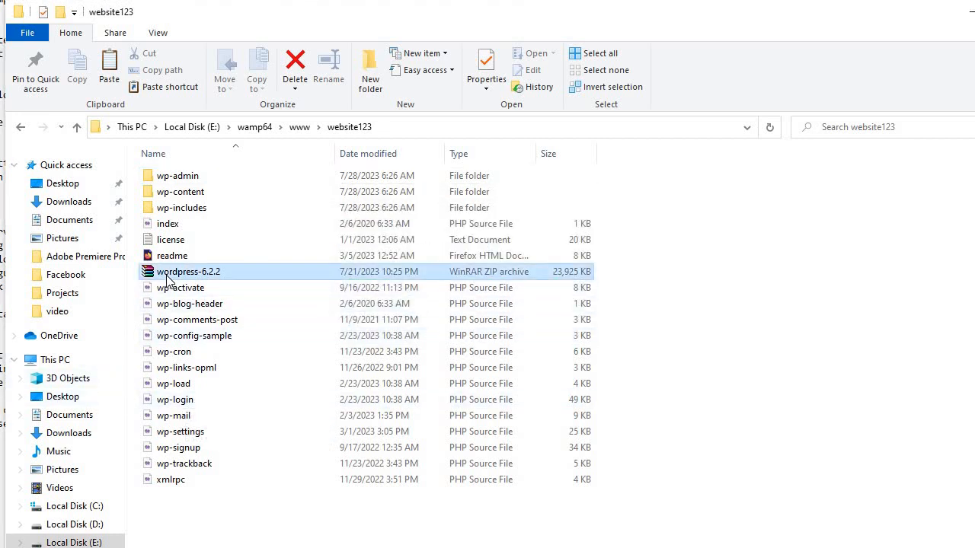
right_click(167, 278)
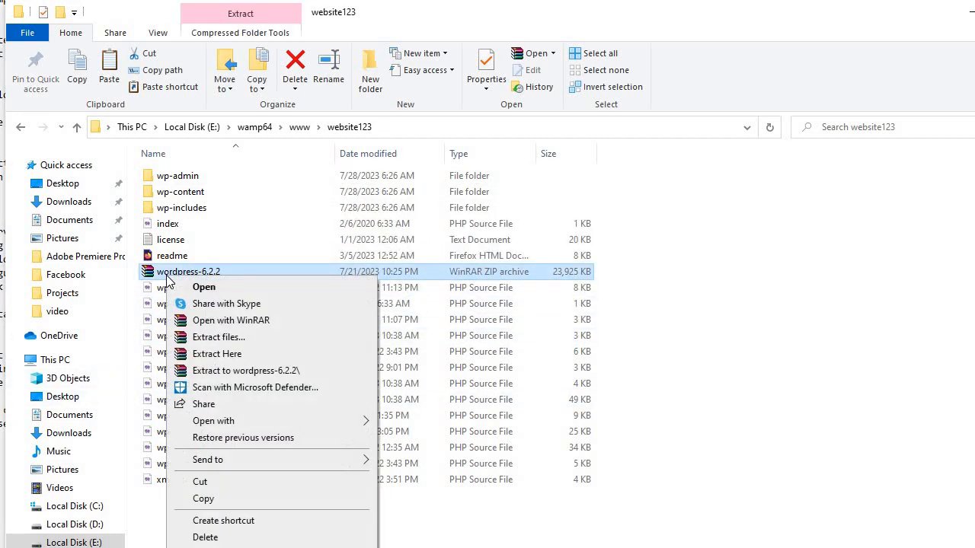
click(205, 538)
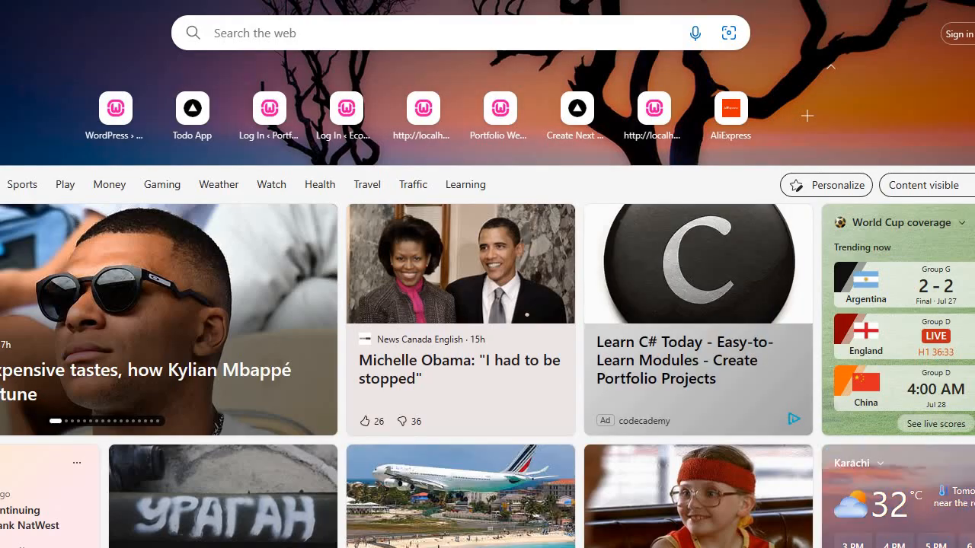
Load the local WordPress installer from the wordpressmyadmin folder on localhost in Edge.
text(local)
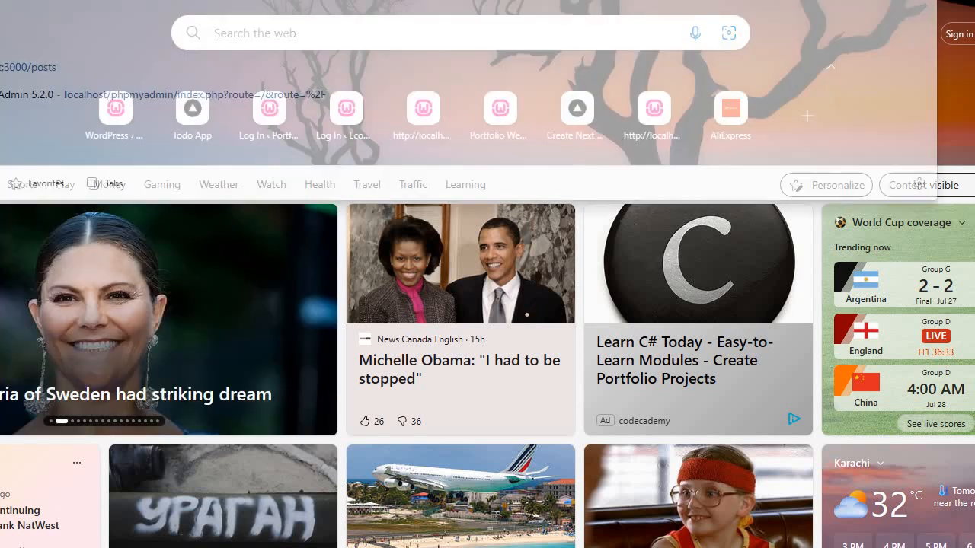
text(host)
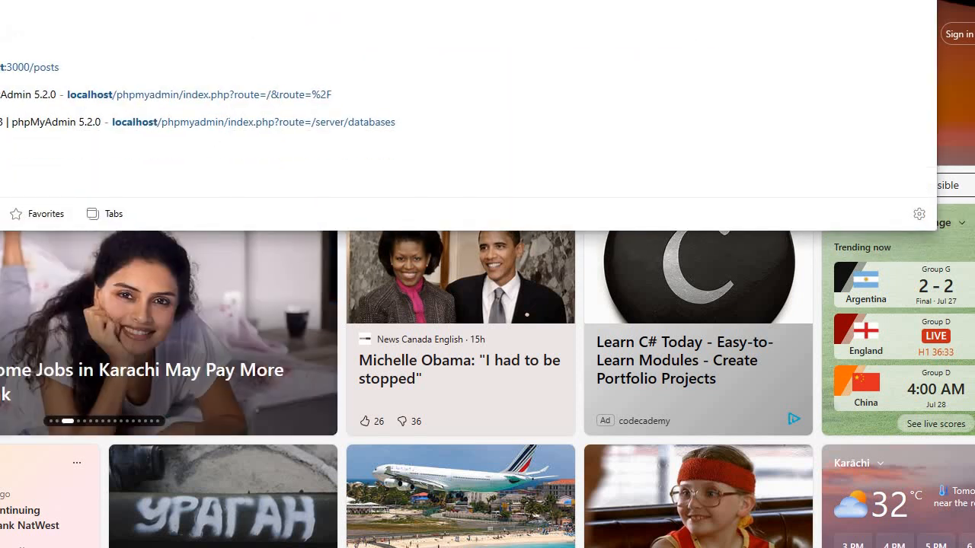
text(:)
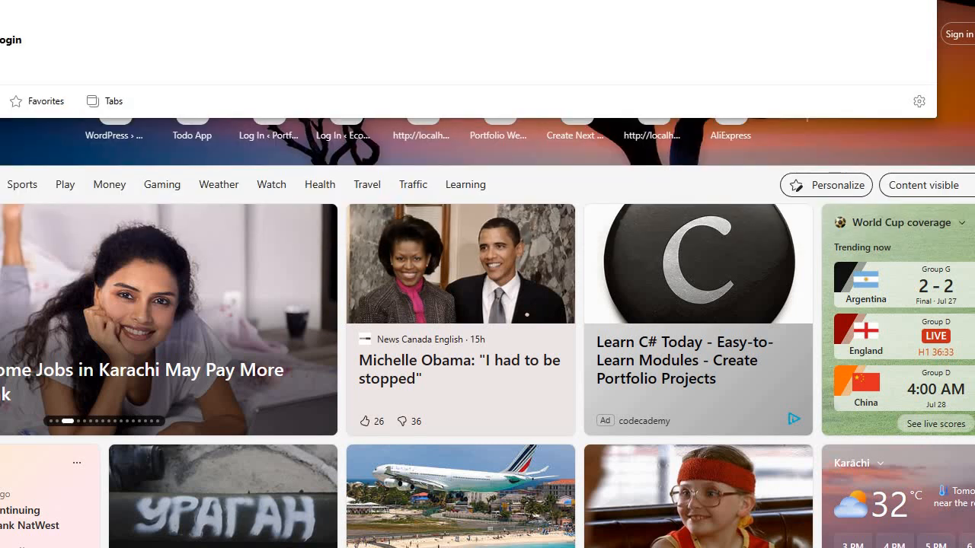
key(BackSpace)
key(BackSpace)
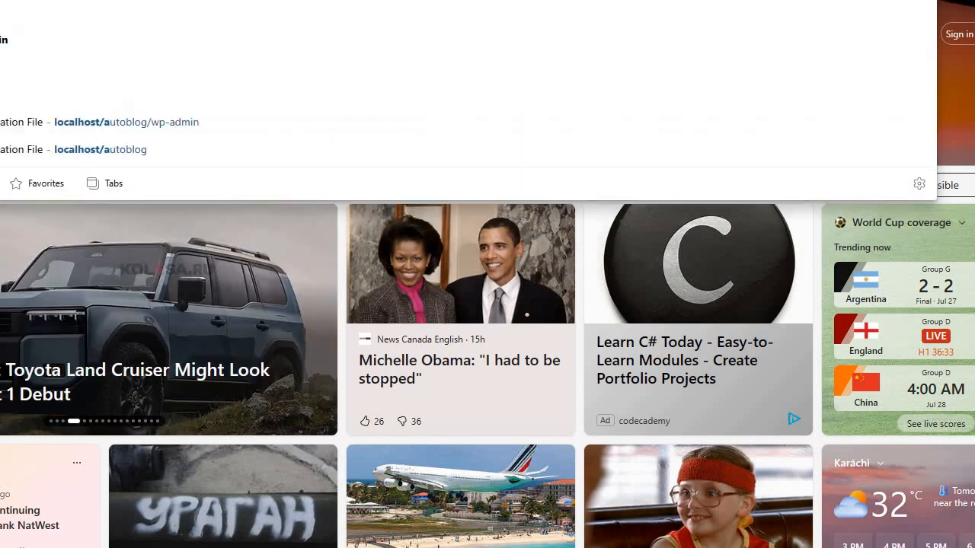
text(wordpress)
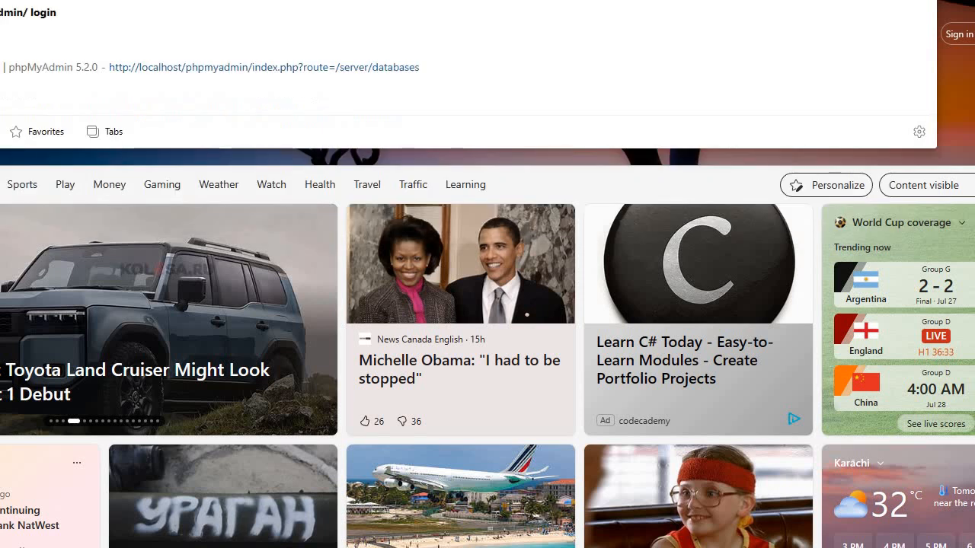
text(myadmin)
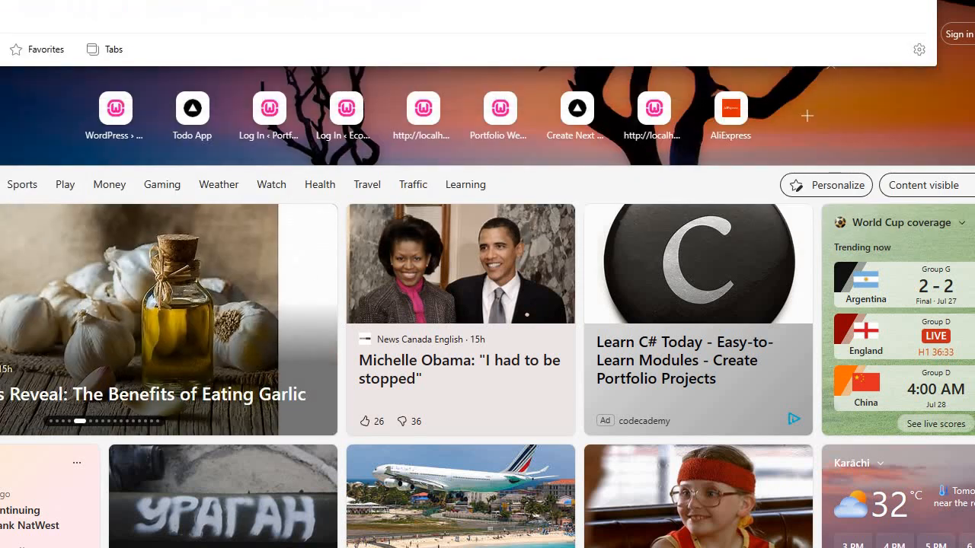
key(Return)
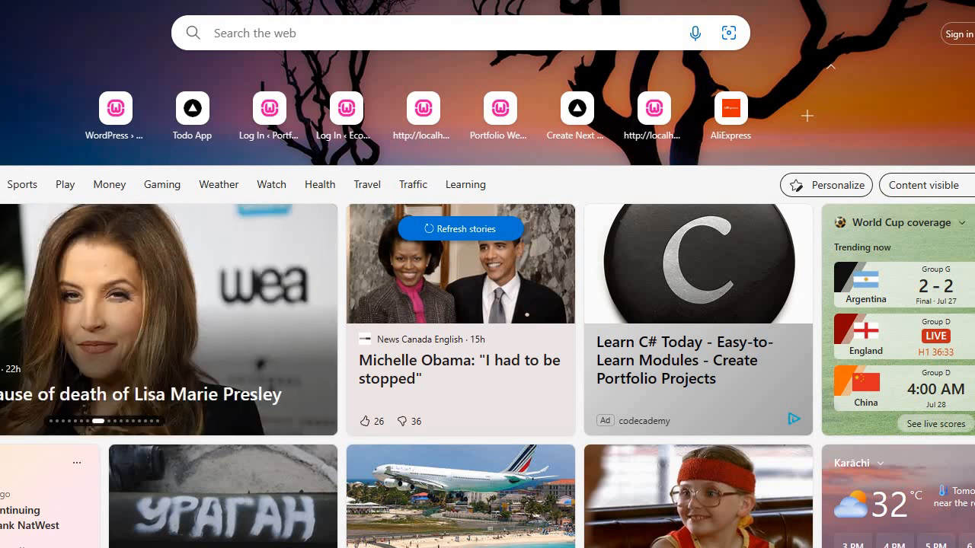
scroll(487, 274, down, 1)
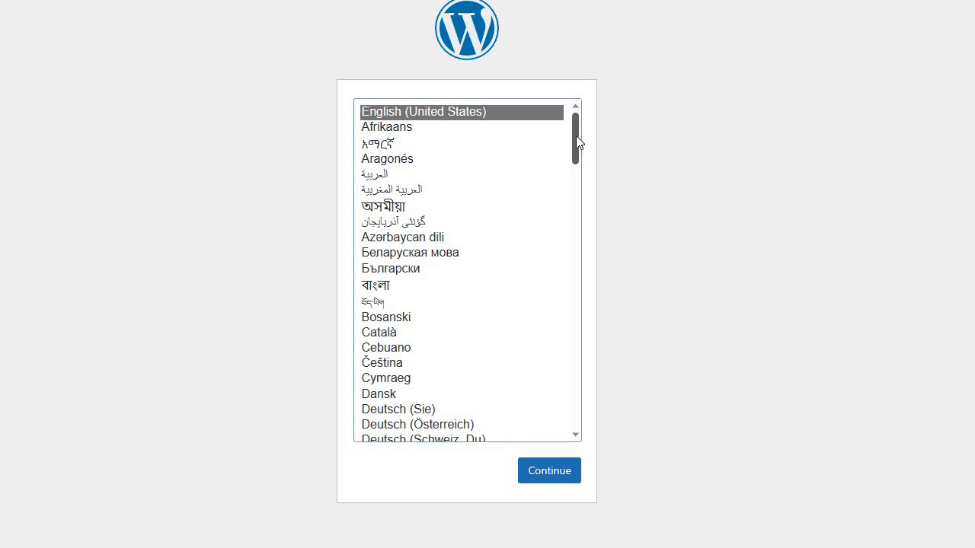
Keep English (United States) as the installer language and continue to the setup page.
scroll(576, 138, down, 5)
scroll(580, 169, up, 6)
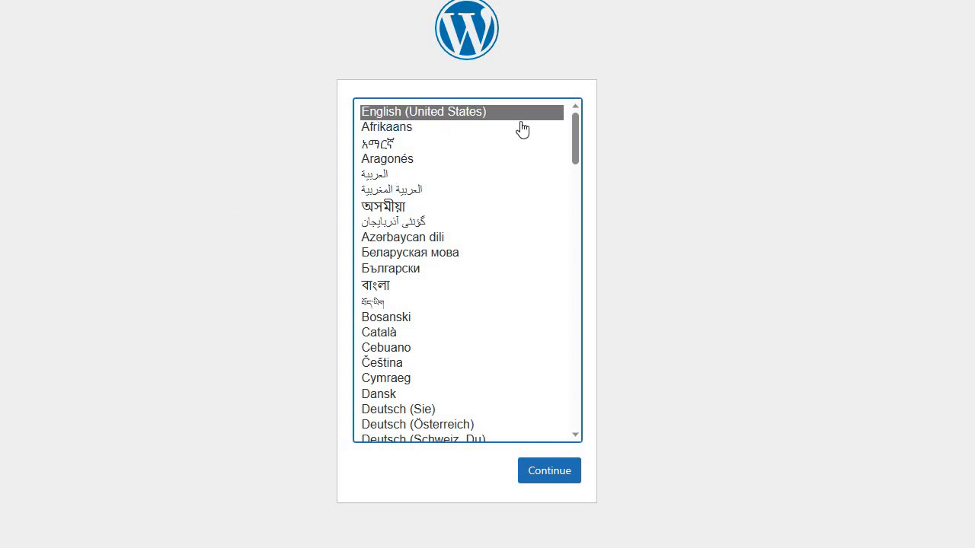
click(562, 478)
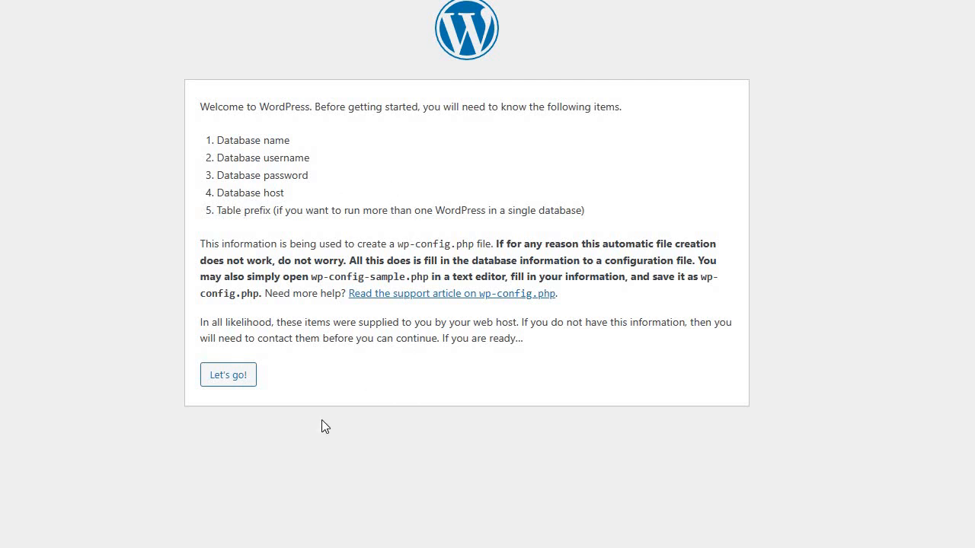
Connect to database dbc123 as root with a blank password, then run the installation.
click(237, 383)
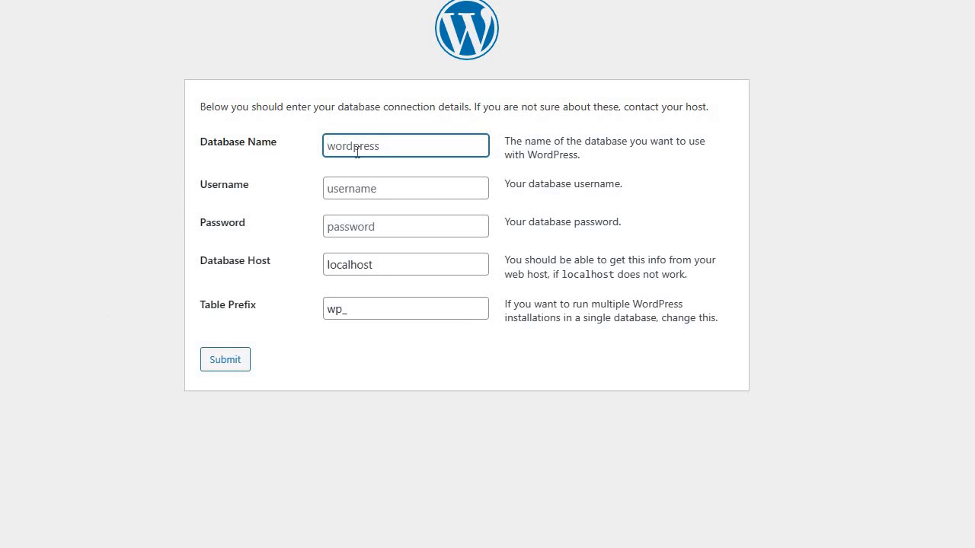
text(dbc123)
click(361, 184)
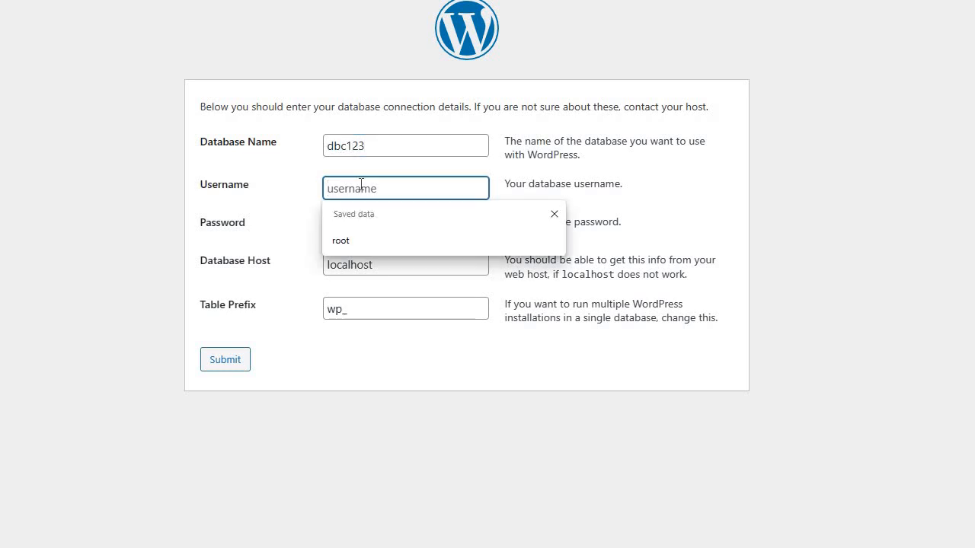
text(root)
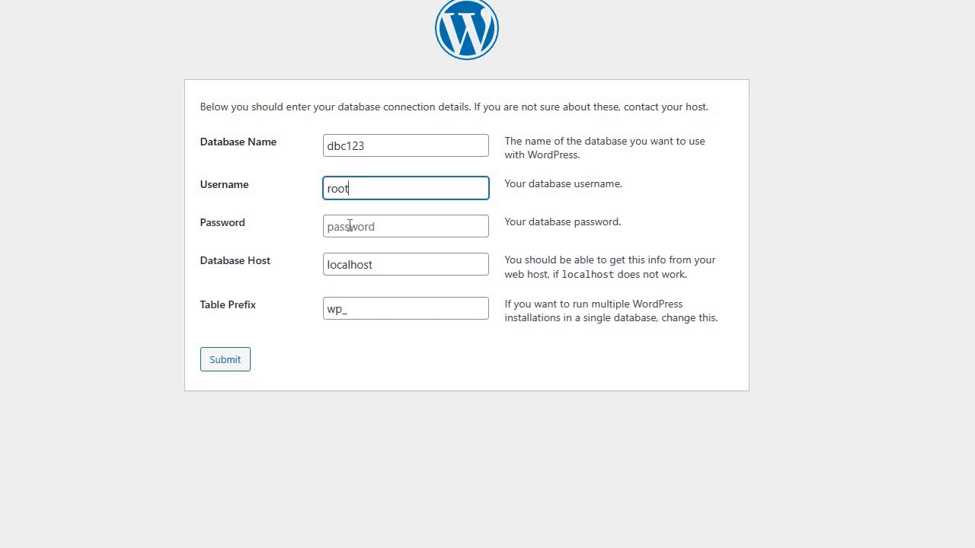
click(350, 226)
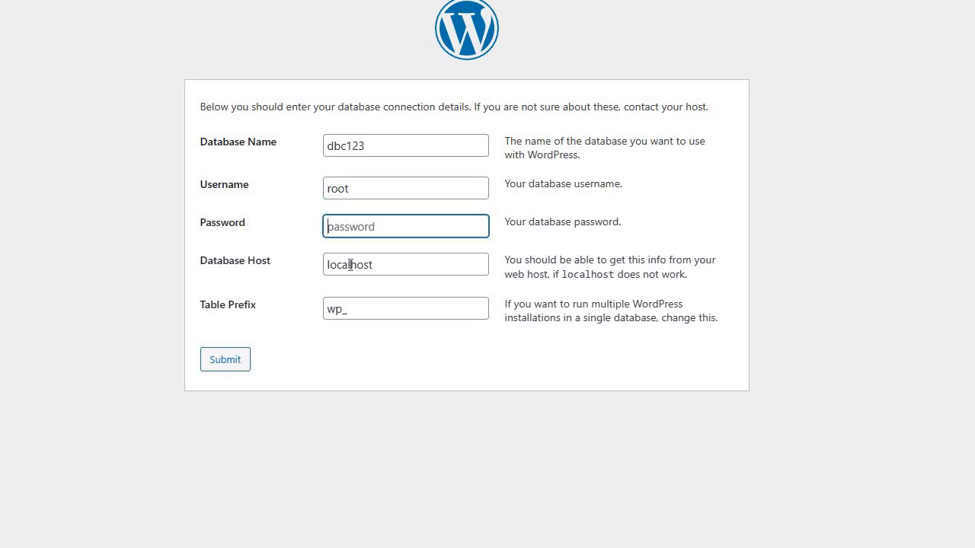
click(215, 367)
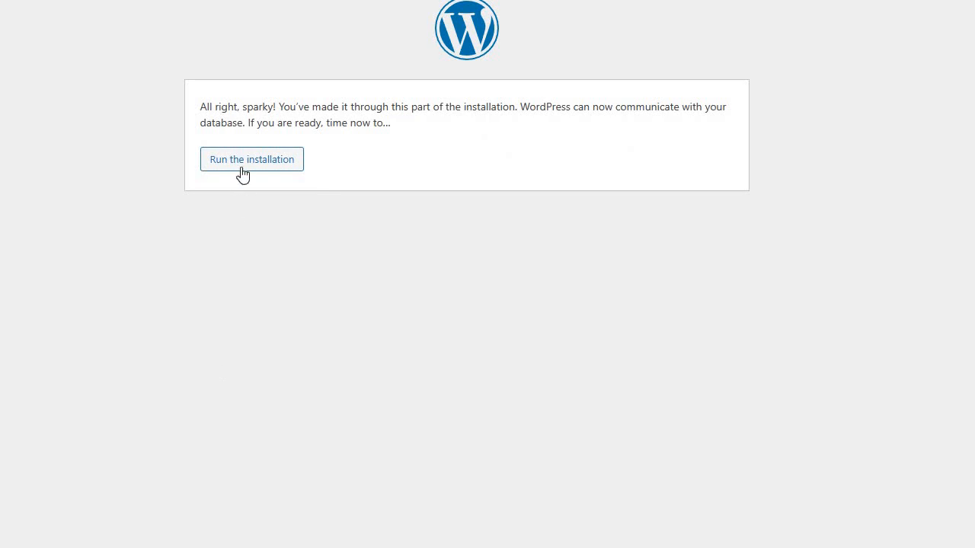
click(246, 167)
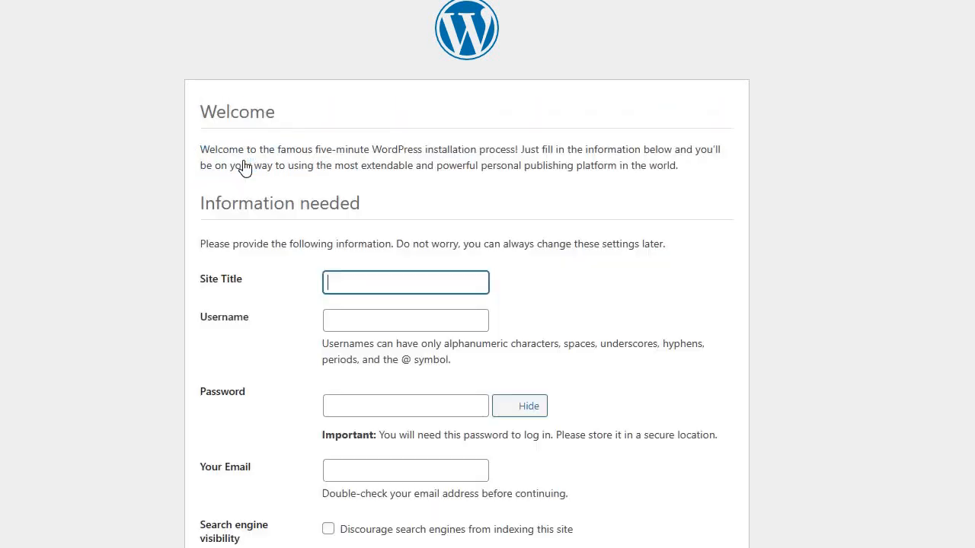
Enter site title website123 and username admin, and clear the suggested password.
click(376, 284)
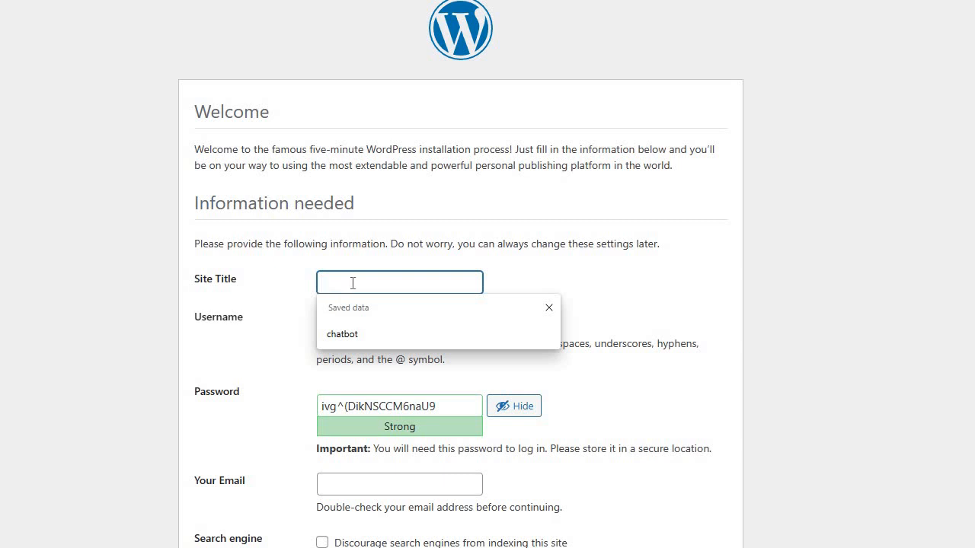
text(web)
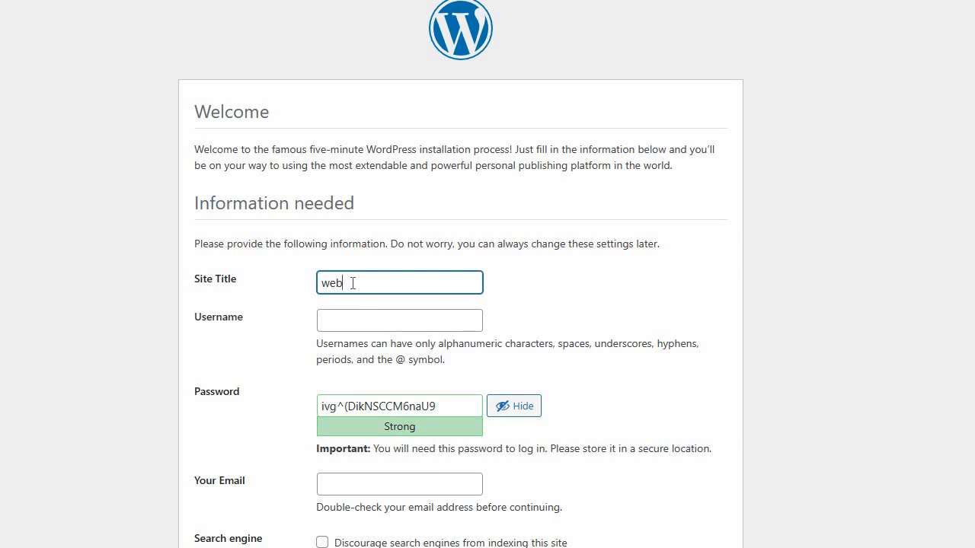
text(site123)
click(359, 319)
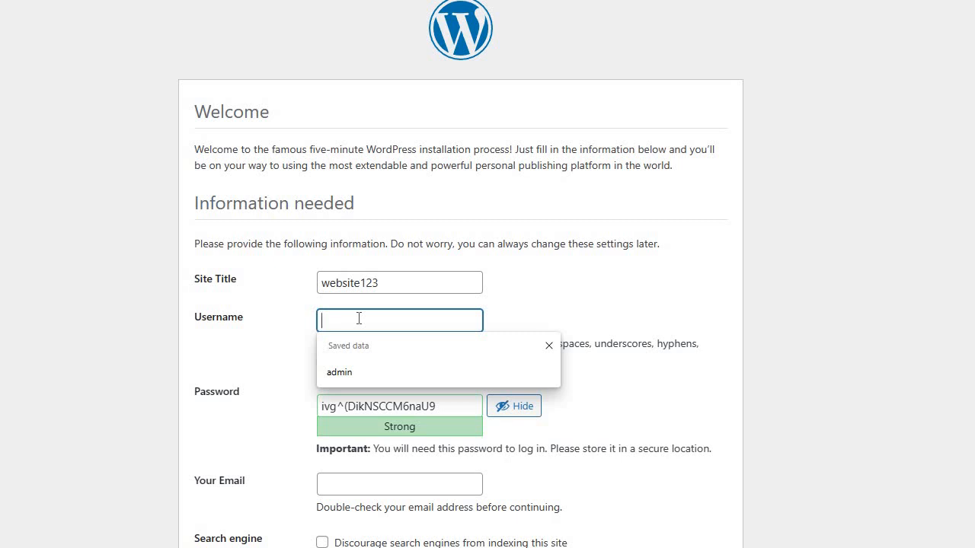
text(admin)
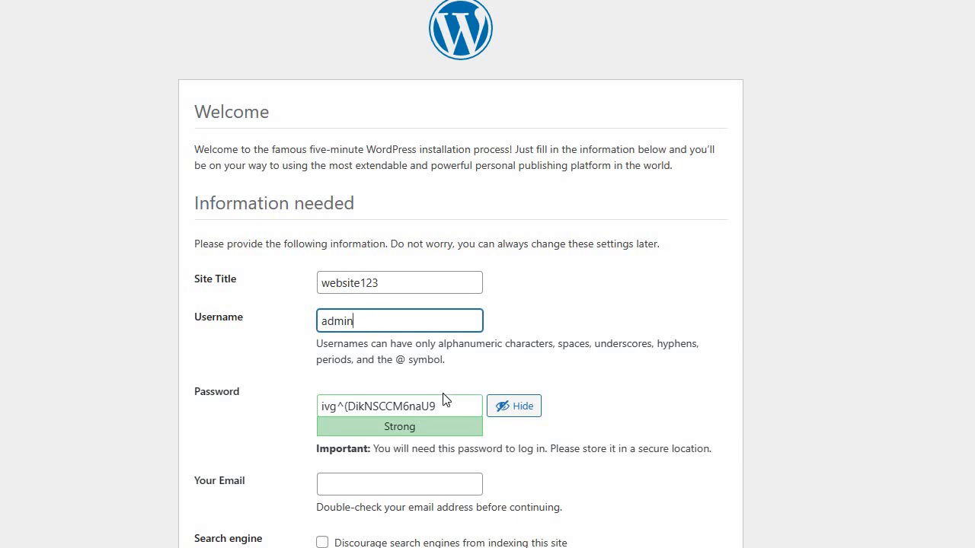
click(457, 406)
key(BackSpace)
key(BackSpace)
key(BackSpace)
key(BackSpace)
key(BackSpace)
key(BackSpace)
key(BackSpace)
key(BackSpace)
key(BackSpace)
key(BackSpace)
key(BackSpace)
key(BackSpace)
key(BackSpace)
key(BackSpace)
key(BackSpace)
key(BackSpace)
key(BackSpace)
key(BackSpace)
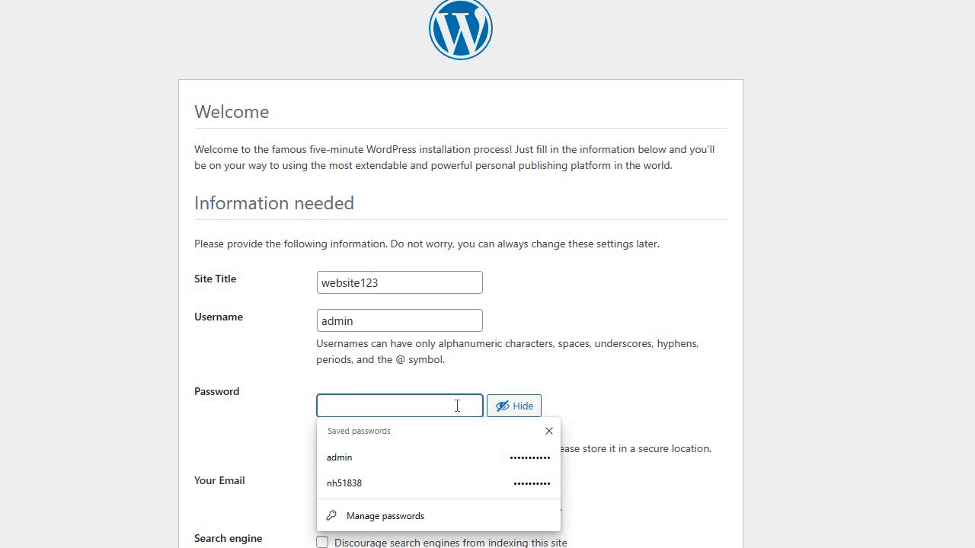
Type a new admin password and enter the admin e-mail address, correcting a typo.
text(a)
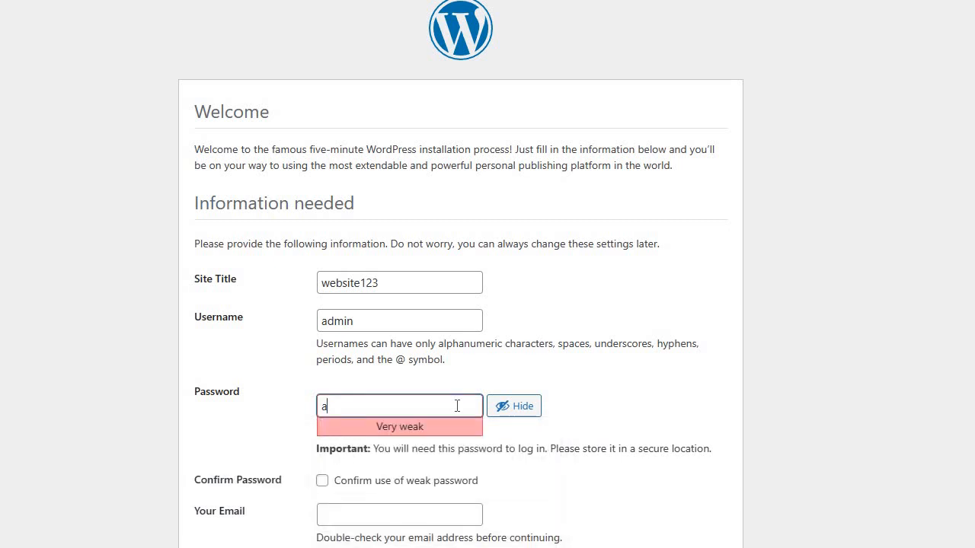
text(dmin@admin)
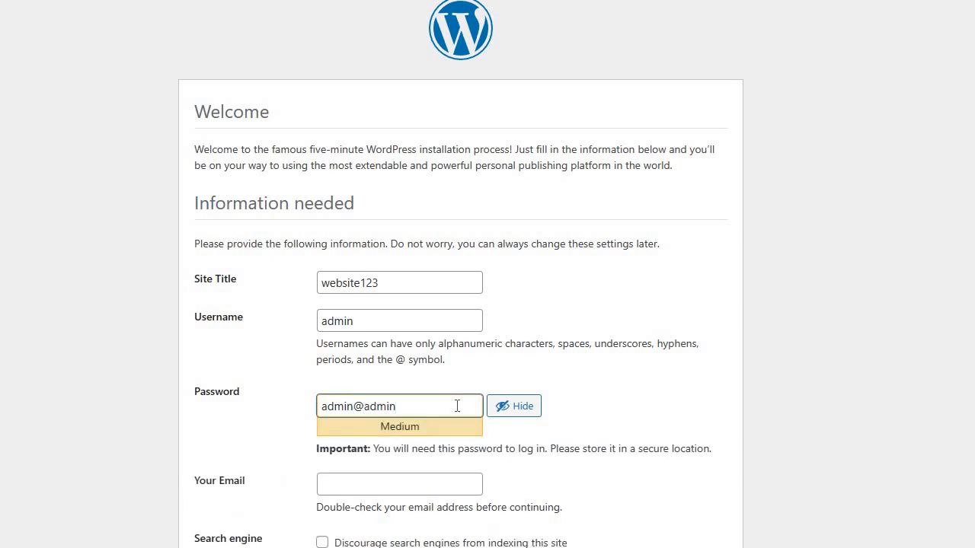
click(345, 485)
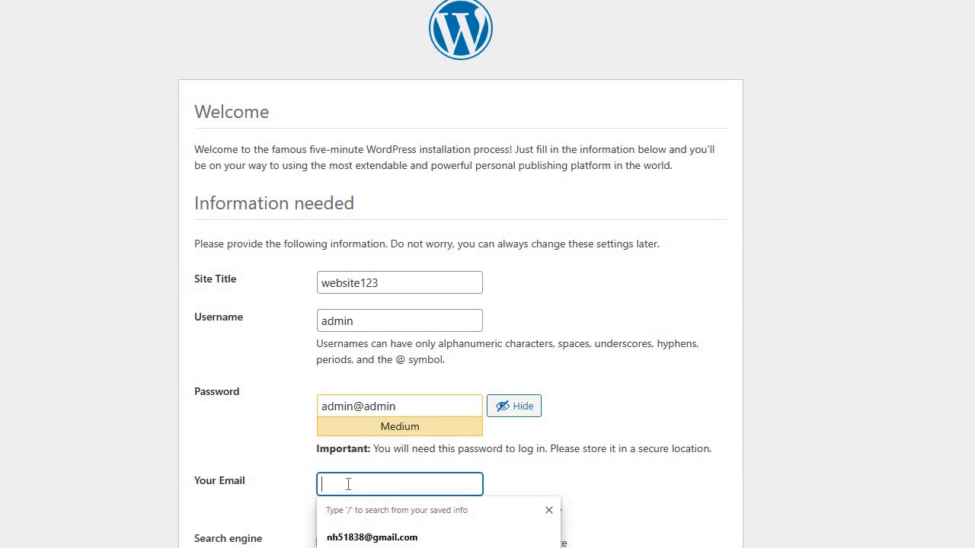
text(yahoo)
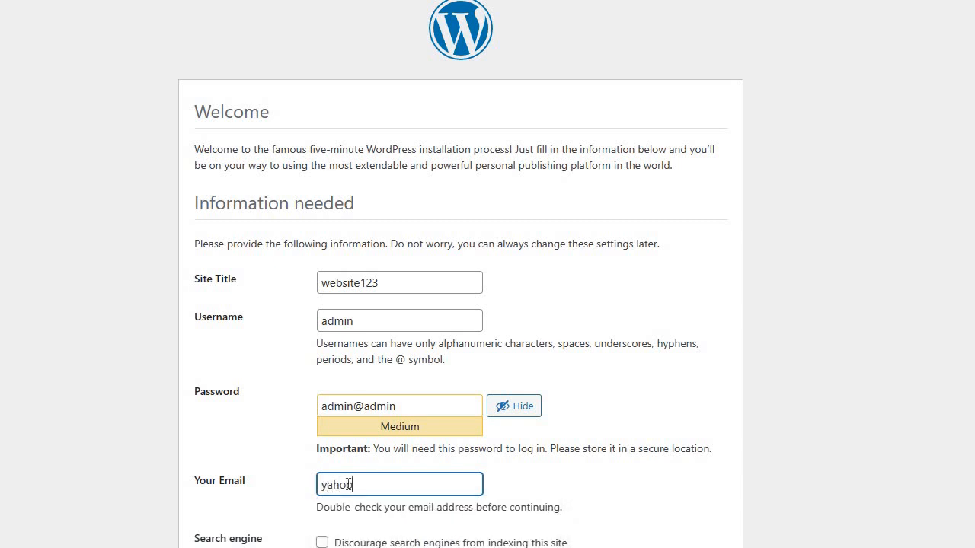
text(@)
key(BackSpace)
key(BackSpace)
key(BackSpace)
key(BackSpace)
key(BackSpace)
key(BackSpace)
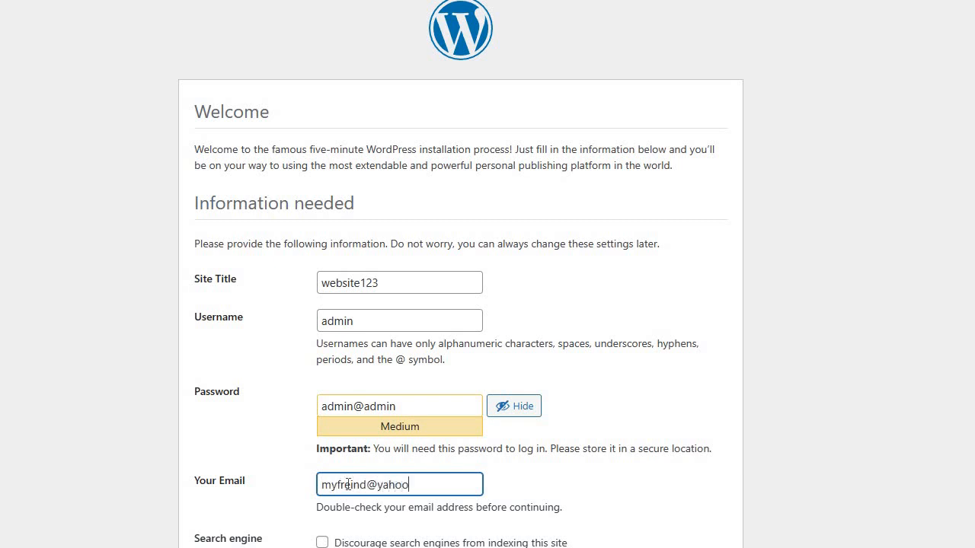
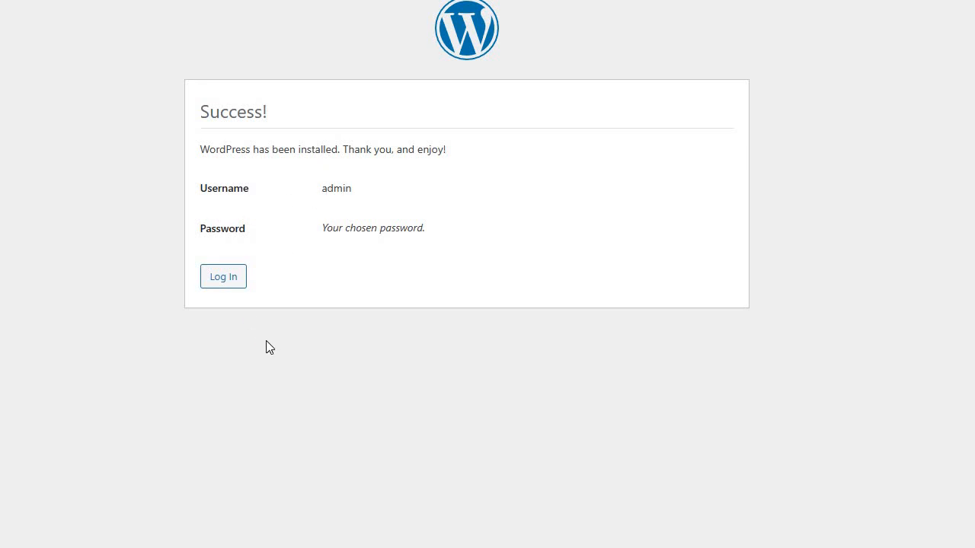
Log in to the dashboard with Remember Me ticked.
click(240, 288)
click(371, 278)
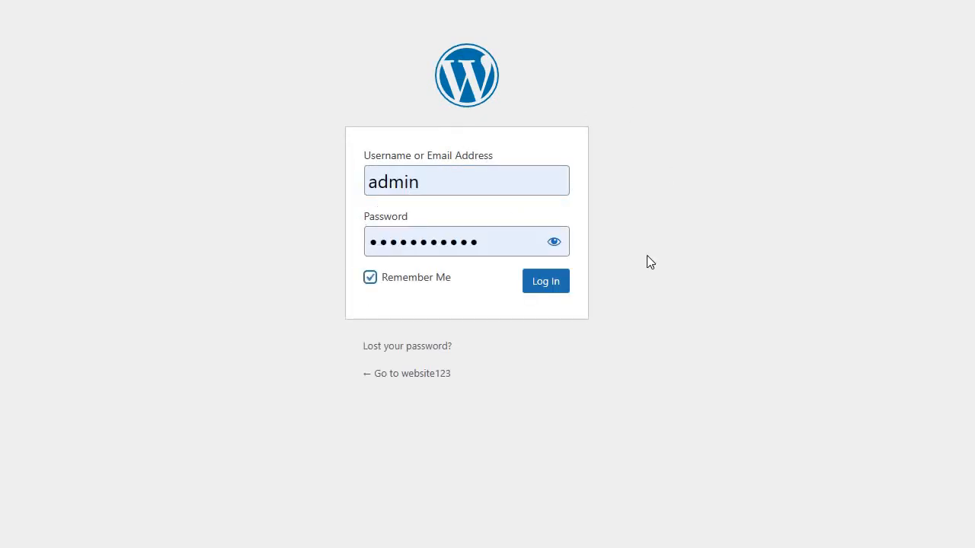
click(556, 287)
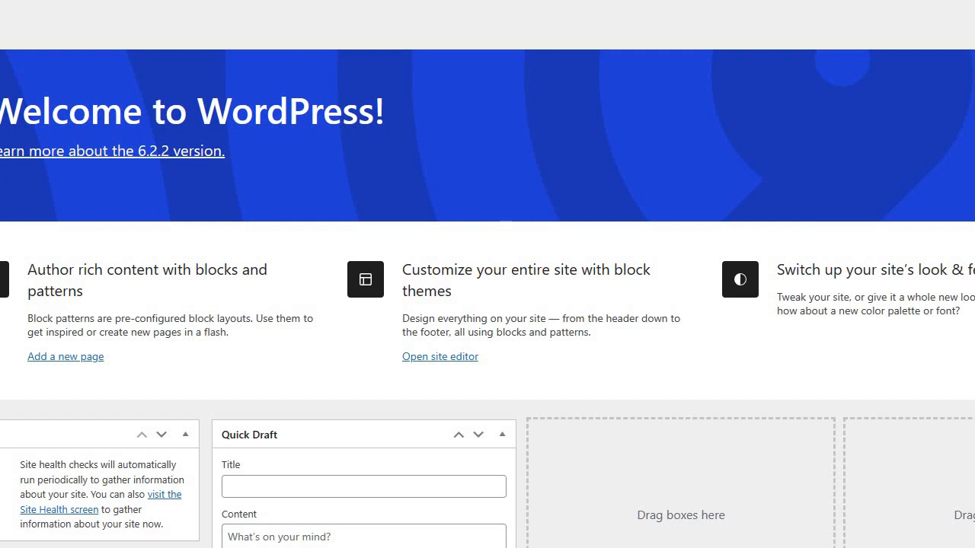
Dismiss the Welcome to WordPress 6.2.2 panel on the dashboard.
click(974, 69)
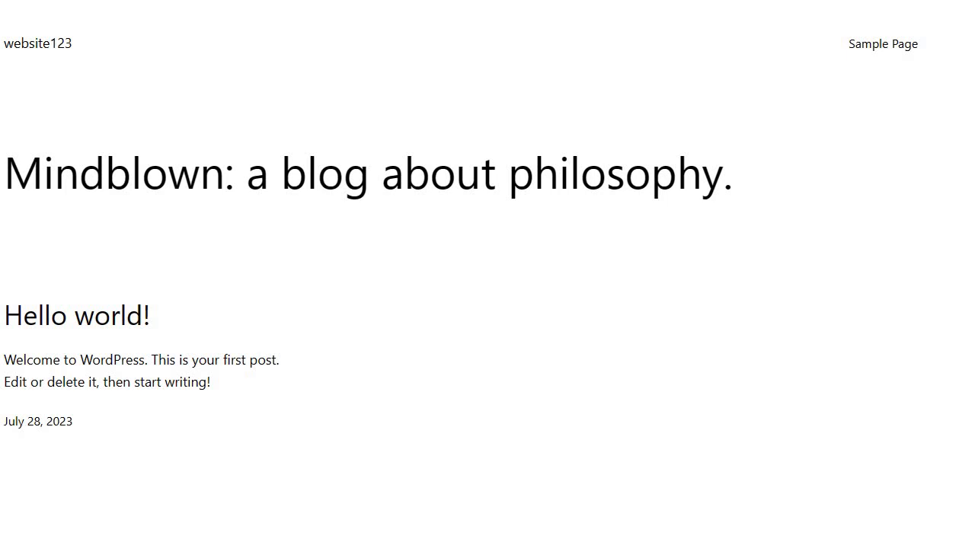
Scroll down and back up through the website123 front page.
scroll(488, 275, down, 3)
scroll(488, 274, up, 3)
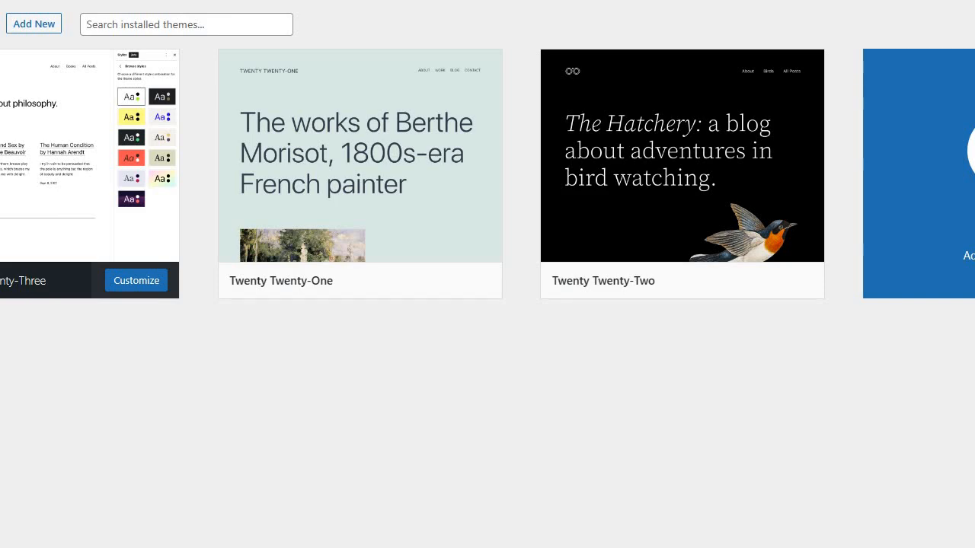
Open the Add Themes gallery and browse themes such as Hello Elementor, Astra and OceanWP.
click(962, 183)
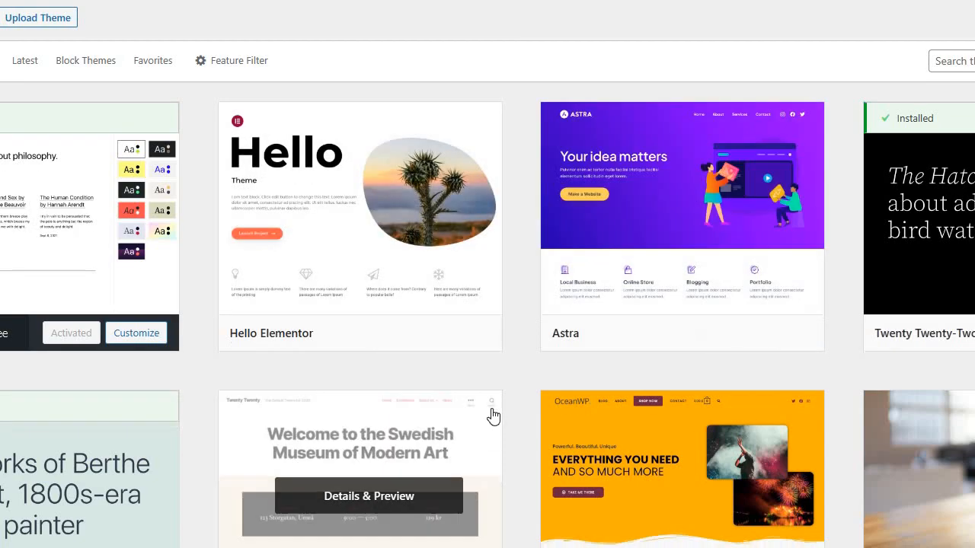
scroll(688, 265, down, 3)
scroll(688, 272, up, 3)
scroll(688, 271, down, 4)
scroll(688, 272, up, 4)
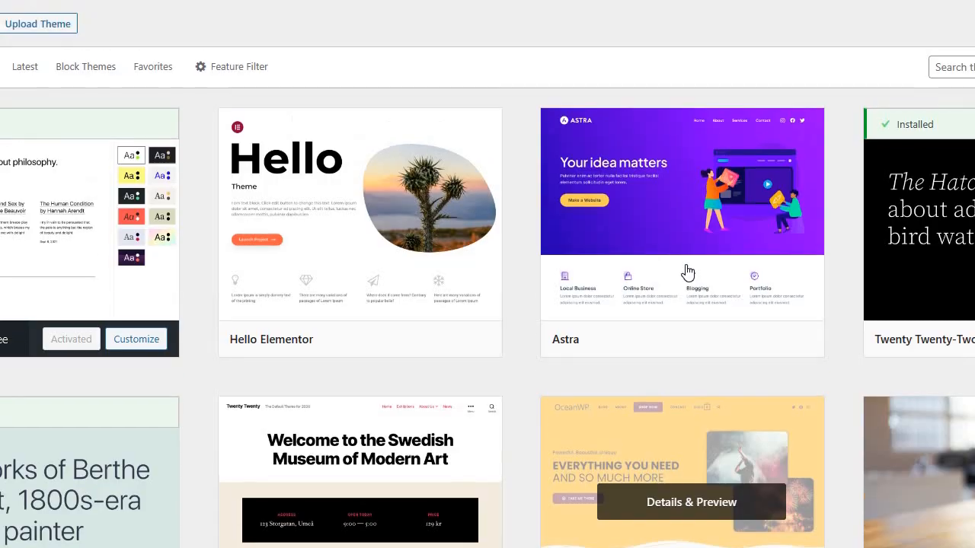
scroll(681, 211, down, 4)
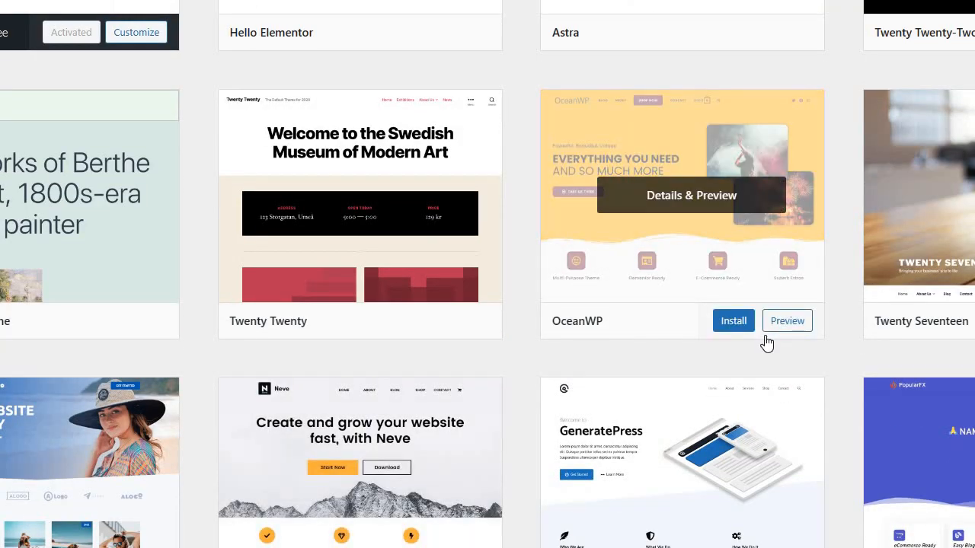
scroll(766, 342, up, 4)
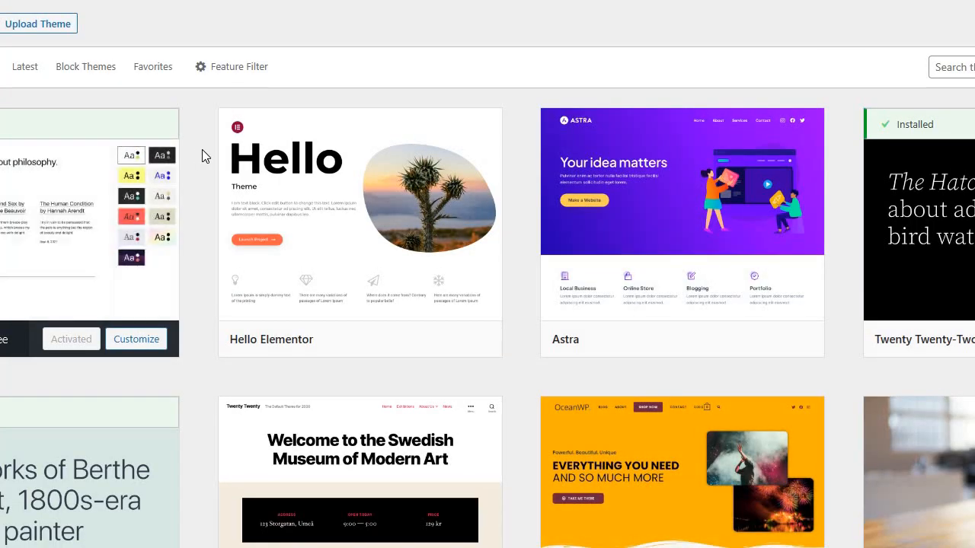